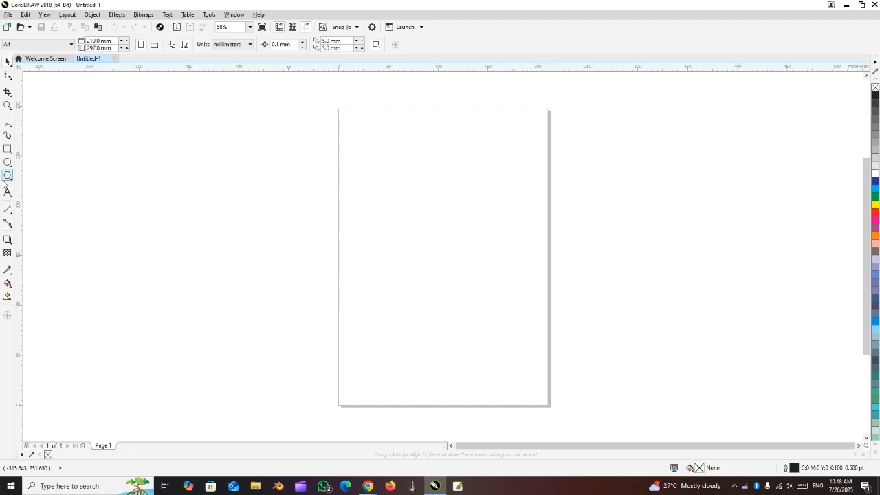
Draw a regular hexagon about 120 mm wide and 138 mm high and move it near the page centre
left_click(7, 176)
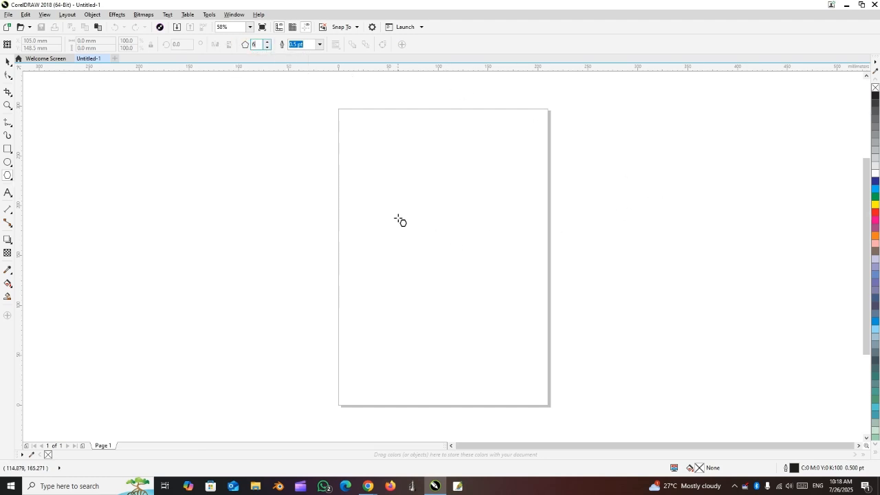
left_click_drag(387, 199, 481, 337)
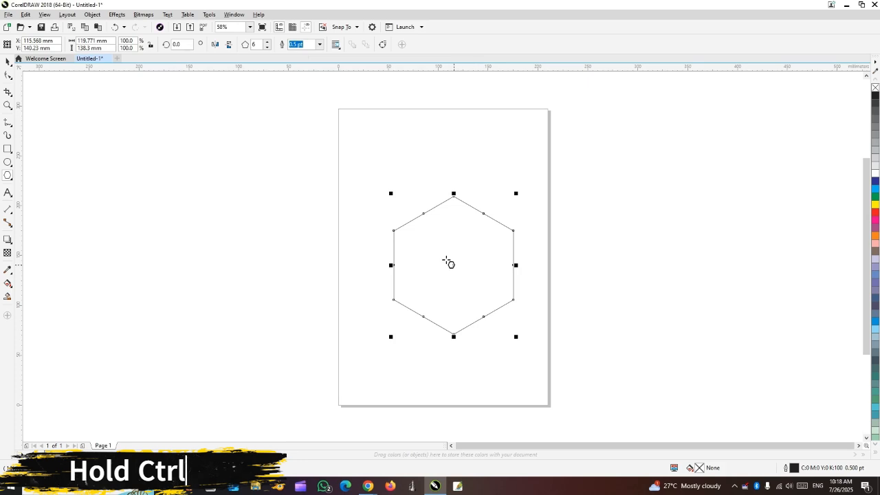
left_click_drag(462, 275, 453, 263)
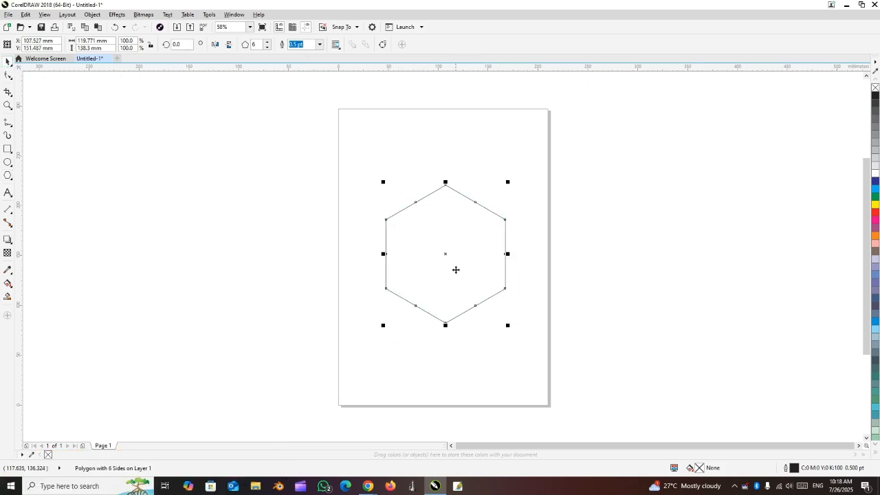
Draw connected straight lines from the hexagon's upper-left vertex through its centre to its upper-right vertex
left_click(9, 120)
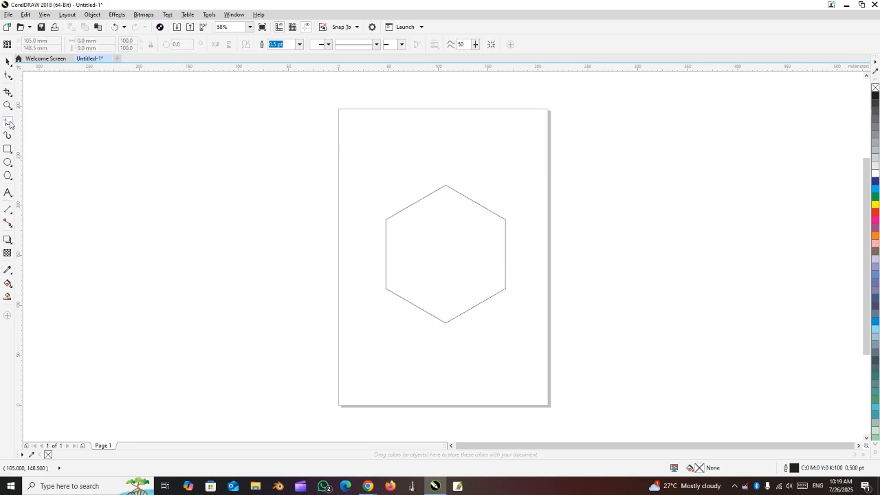
left_click(386, 220)
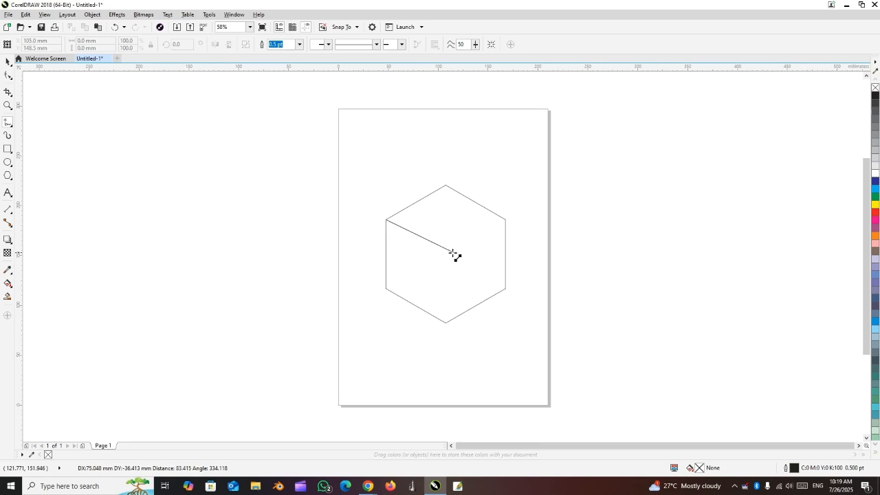
left_click(448, 255)
left_click(447, 255)
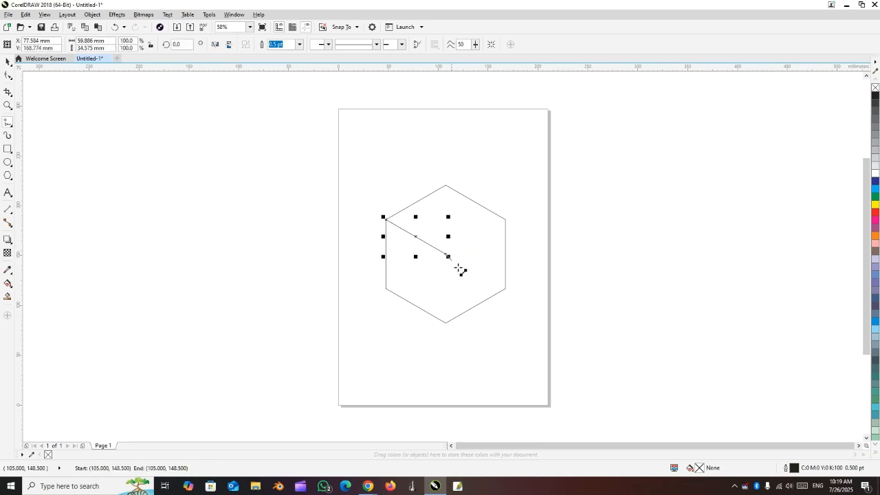
left_click(506, 220)
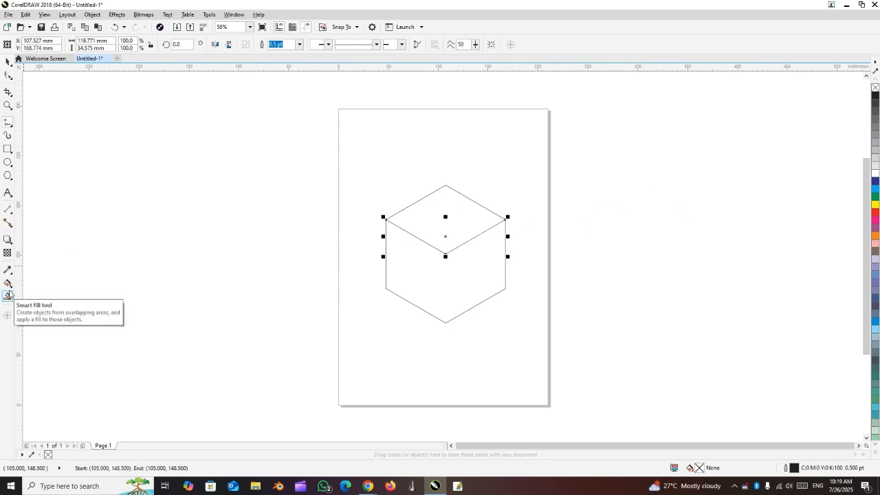
Create a pink rhombus from the hexagon's upper area with Smart Fill and move it off the page to the left
left_click(8, 295)
left_click(448, 222)
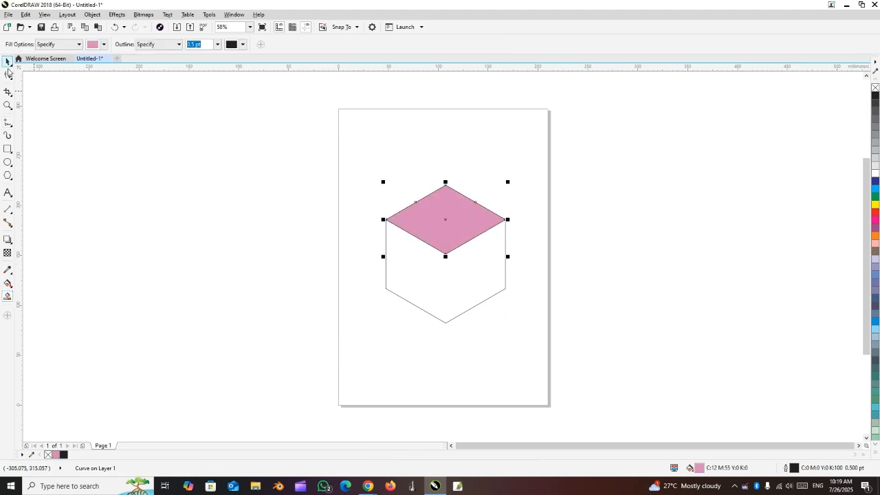
left_click(7, 62)
left_click_drag(472, 235, 294, 201)
Delete the original hexagon with its inner lines and move the pink rhombus back onto the page
left_click_drag(373, 157, 524, 323)
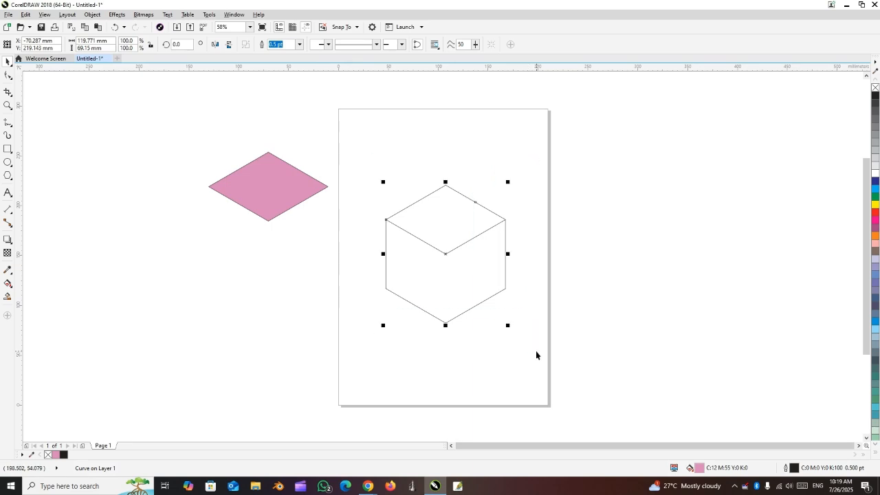
key("Delete")
left_click_drag(291, 202, 463, 244)
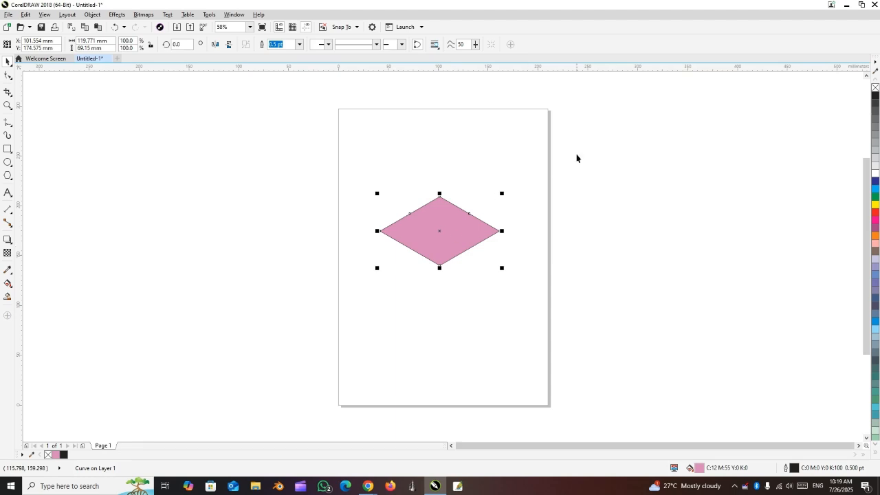
Make a concentric copy of the rhombus scaled to about 64.4% and fill it white
left_click_drag(503, 192, 482, 202)
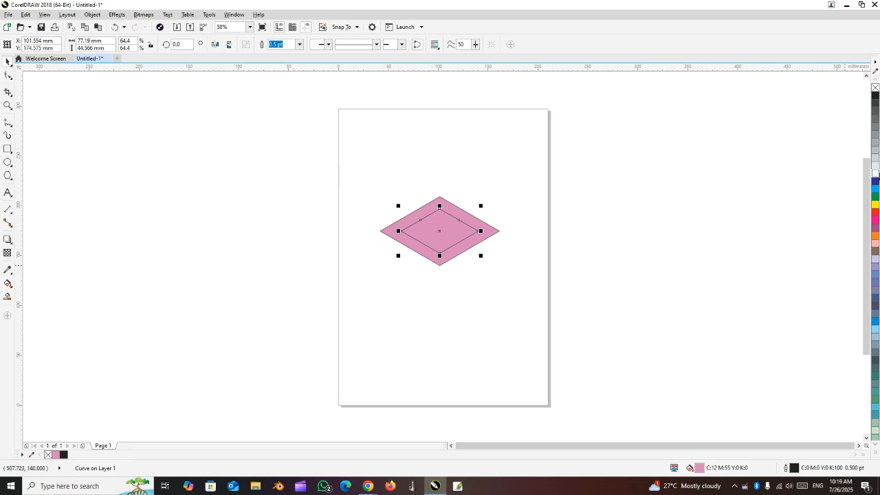
left_click(876, 173)
left_click(597, 273)
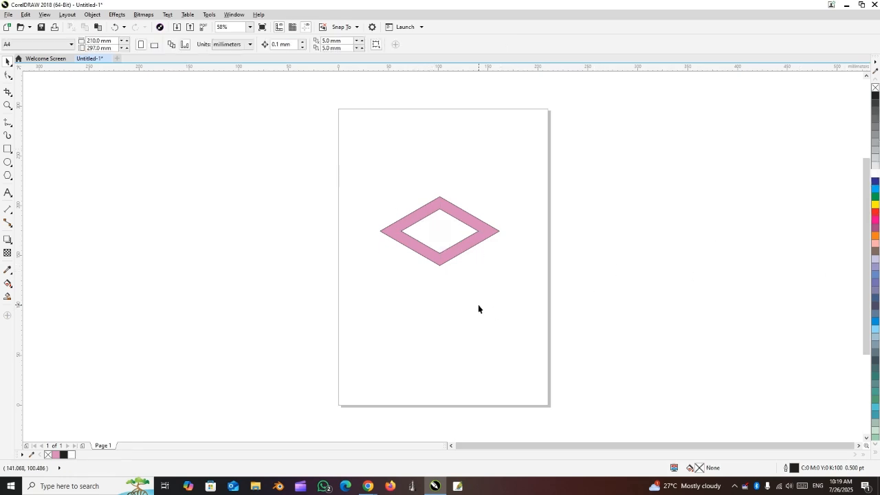
Group the pink and white rhombi and set the group's rotation centre at its bottom vertex
left_click_drag(528, 326, 329, 169)
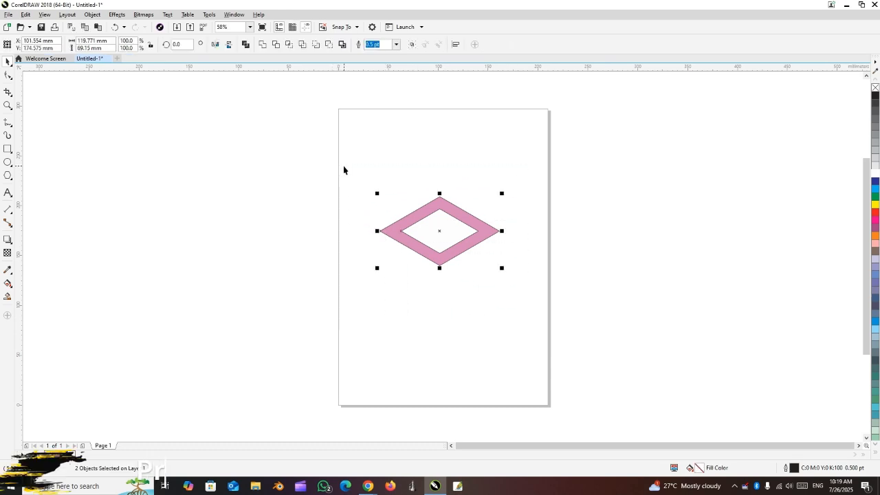
key("ctrl+g")
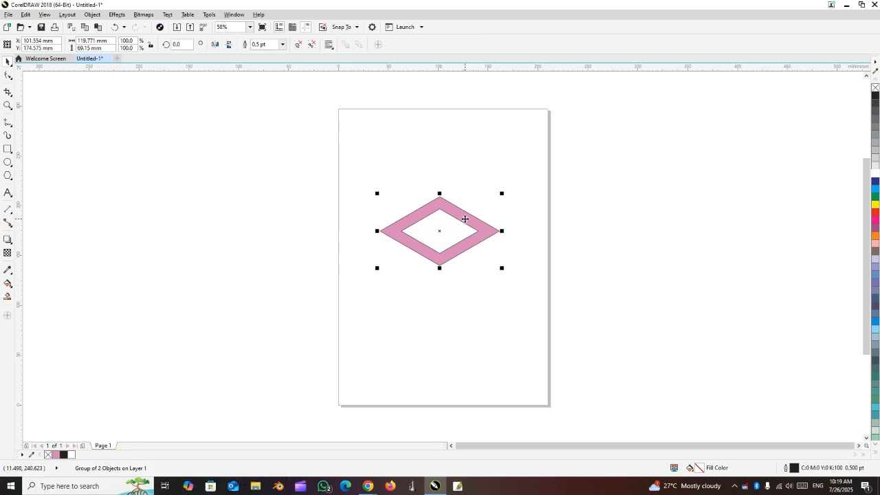
left_click_drag(465, 218, 465, 220)
left_click(464, 219)
left_click(456, 237)
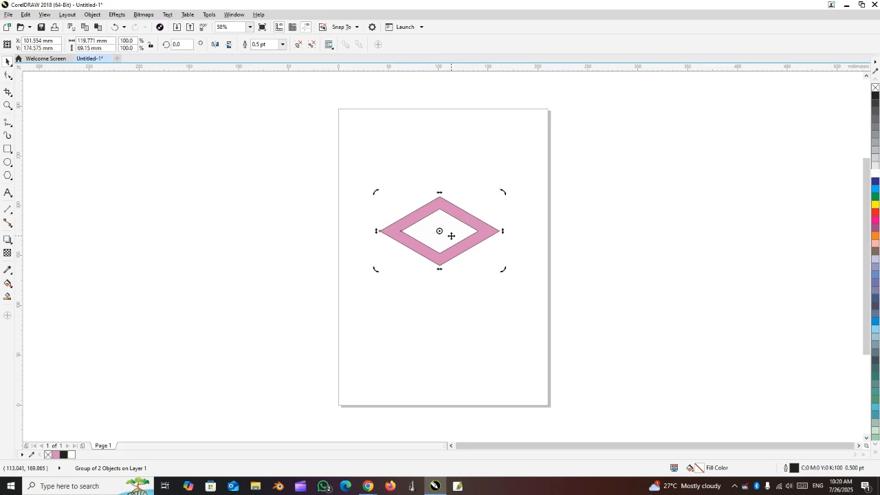
left_click_drag(439, 231, 439, 266)
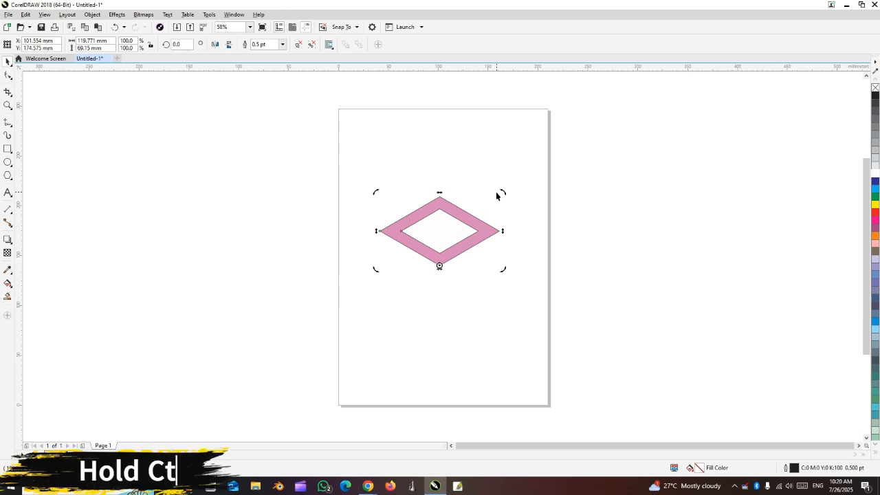
Rotate a copy of the group by 240 degrees about the bottom vertex and repeat it to form three cube faces
left_click_drag(501, 194, 465, 336)
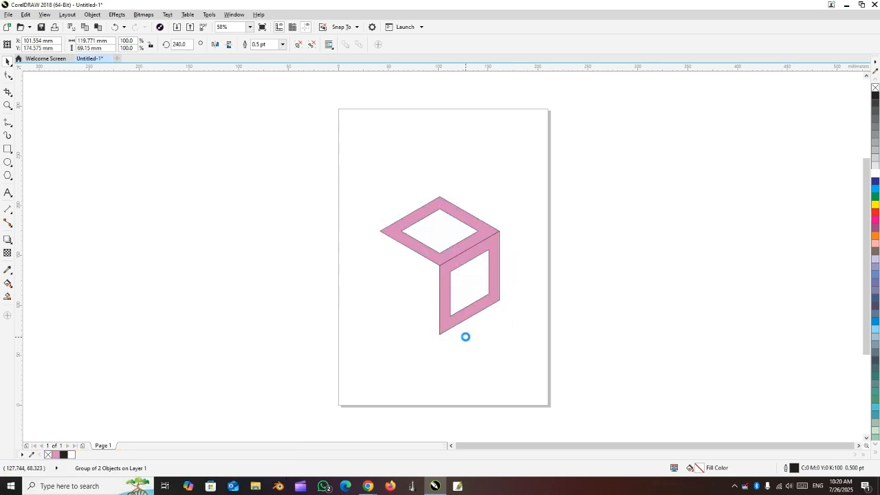
key("ctrl+r")
left_click(603, 285)
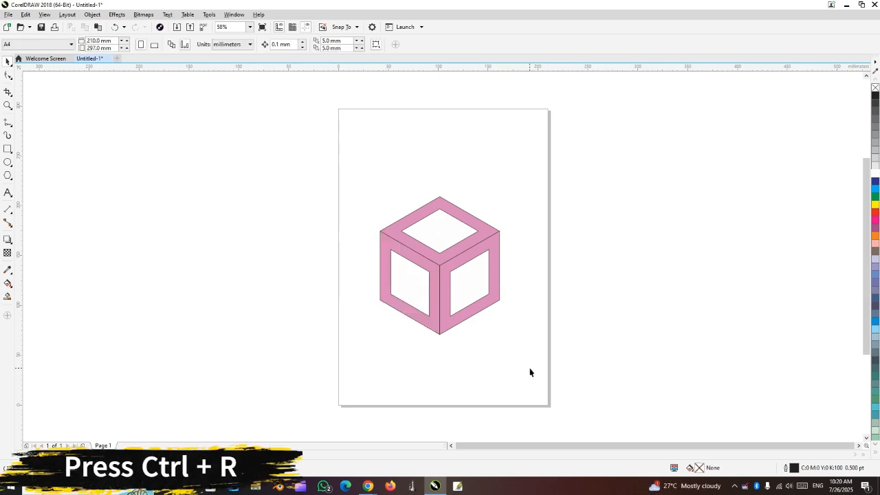
Add three inner faces as rotated copies of the top face about the cube's centre, scaled to 82.3%, the first at 300 degrees, spaced 120 degrees apart
scroll(426, 331, "up", 3)
scroll(425, 331, "down", 2)
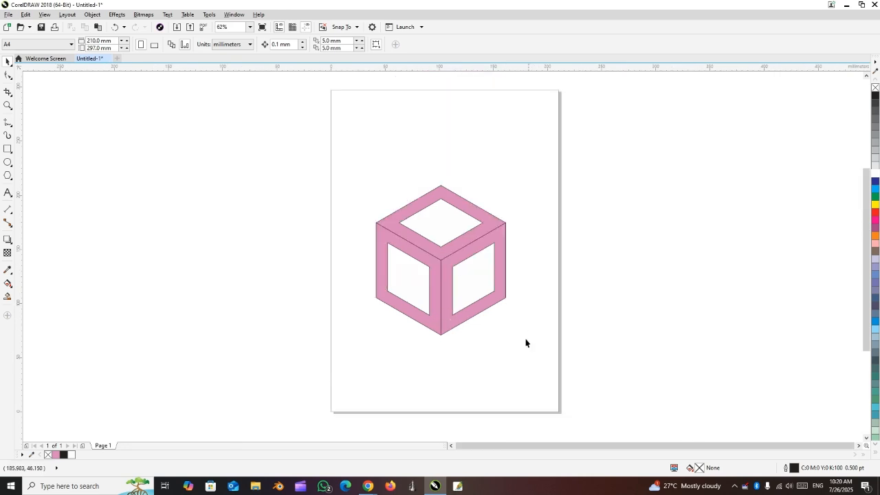
left_click(482, 218)
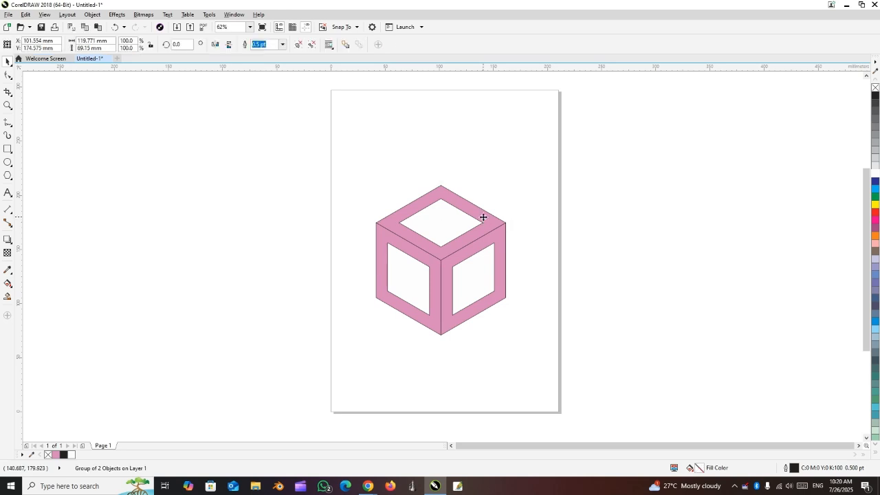
left_click(484, 219)
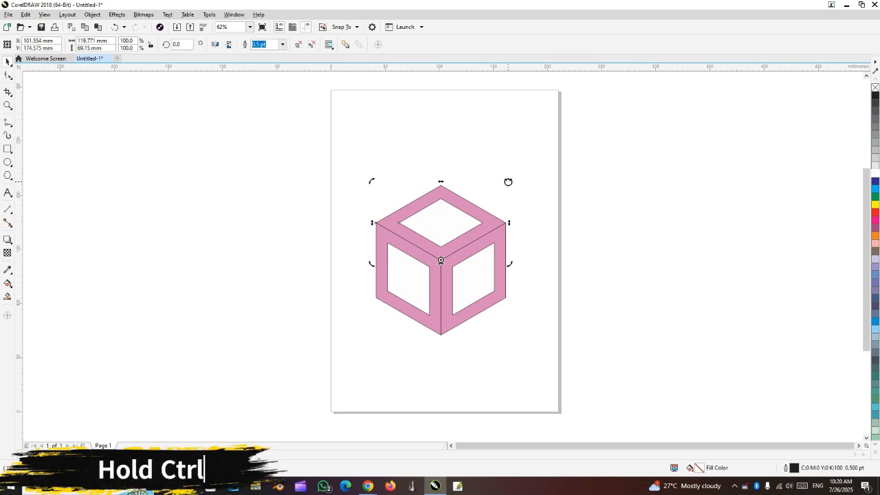
left_click_drag(508, 182, 525, 273)
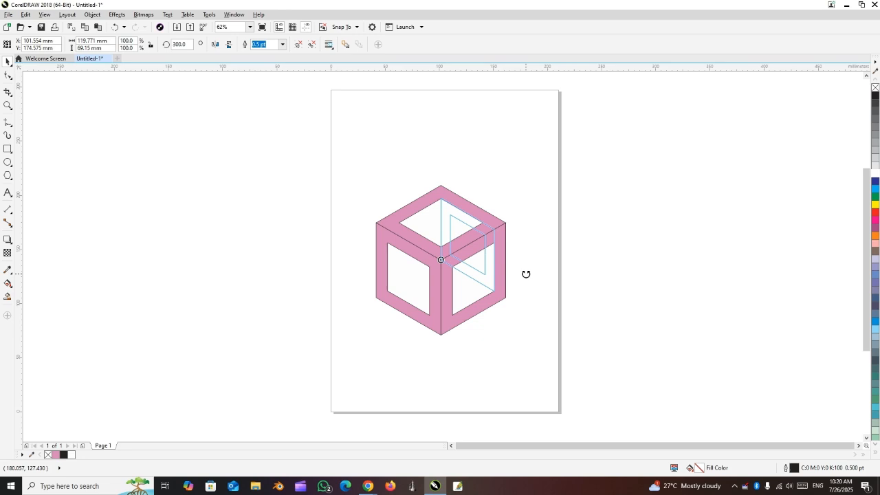
left_click_drag(526, 274, 525, 272)
left_click_drag(526, 272, 526, 275)
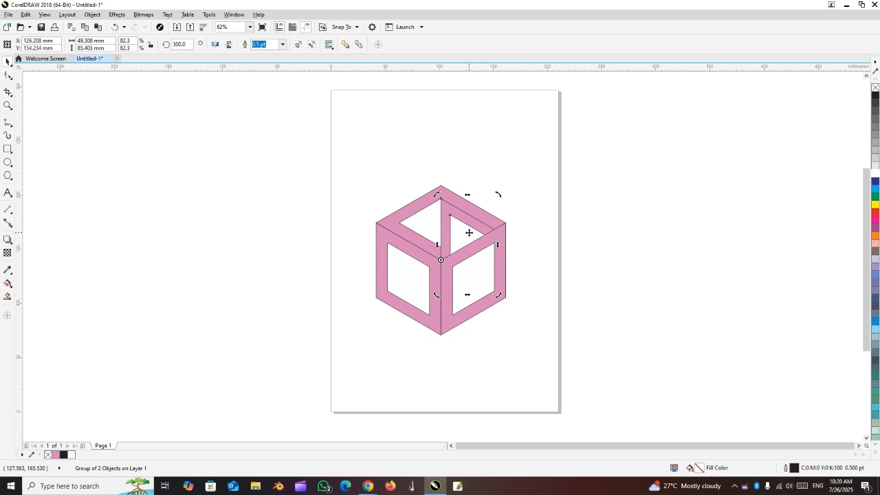
left_click_drag(499, 192, 467, 321)
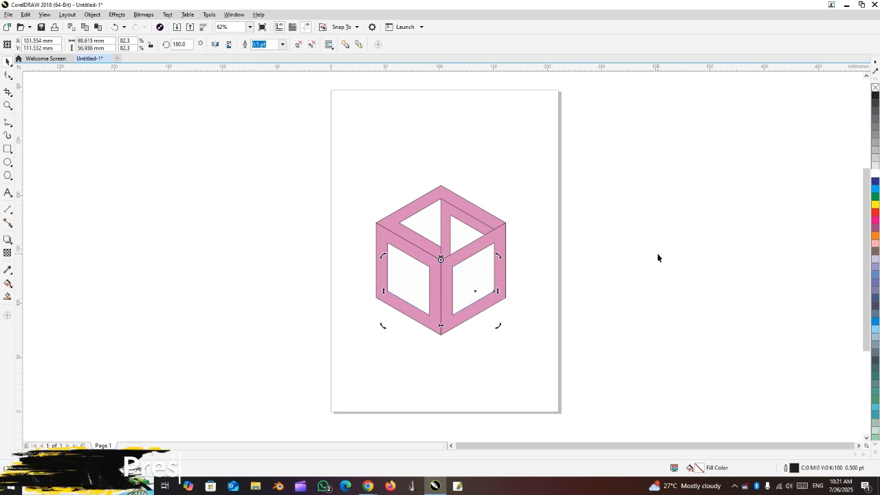
left_click(658, 258)
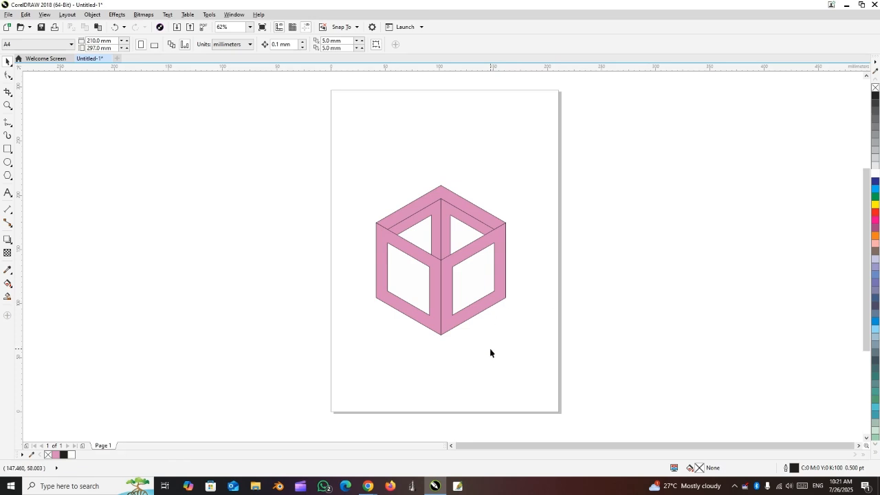
Group all the cube faces together and remove their fill, leaving only the outlines
key("ctrl+a")
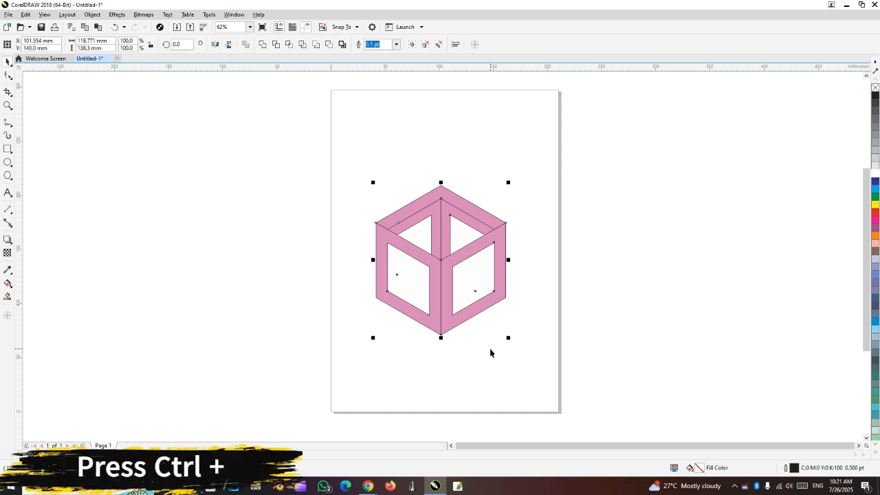
key("ctrl+g")
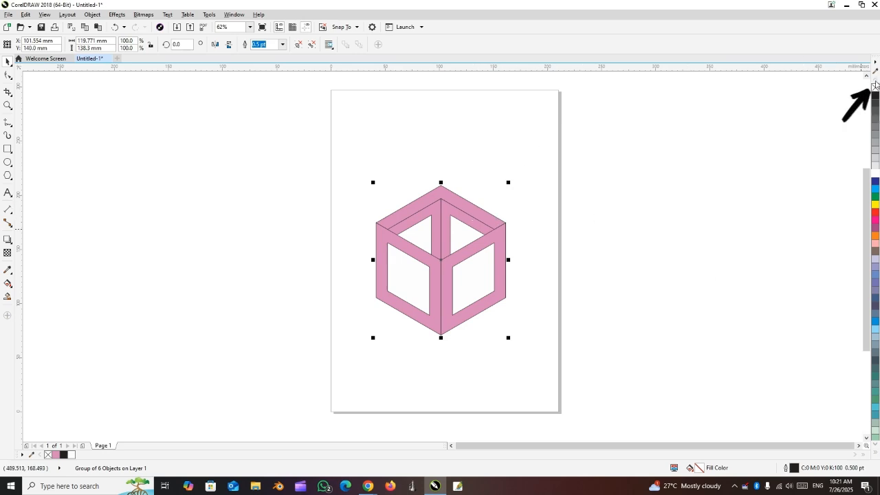
left_click(875, 87)
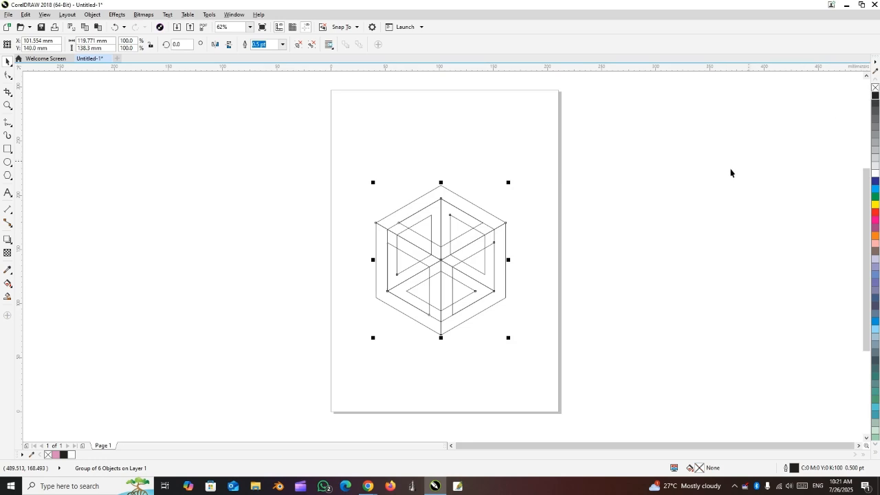
left_click(369, 275)
Remove the overlapping line segments around the cube's upper-left and upper-right corners with Virtual Segment Delete
scroll(427, 249, "up", 2)
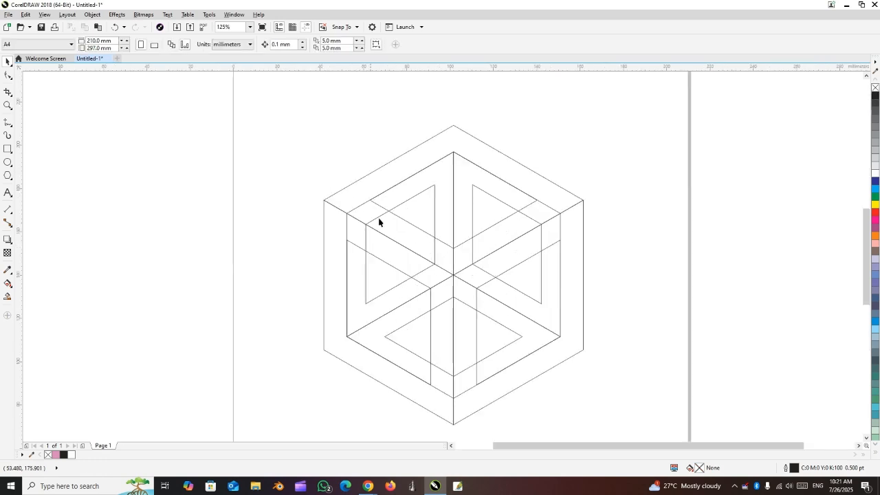
scroll(451, 274, "up", 2)
scroll(451, 275, "down", 2)
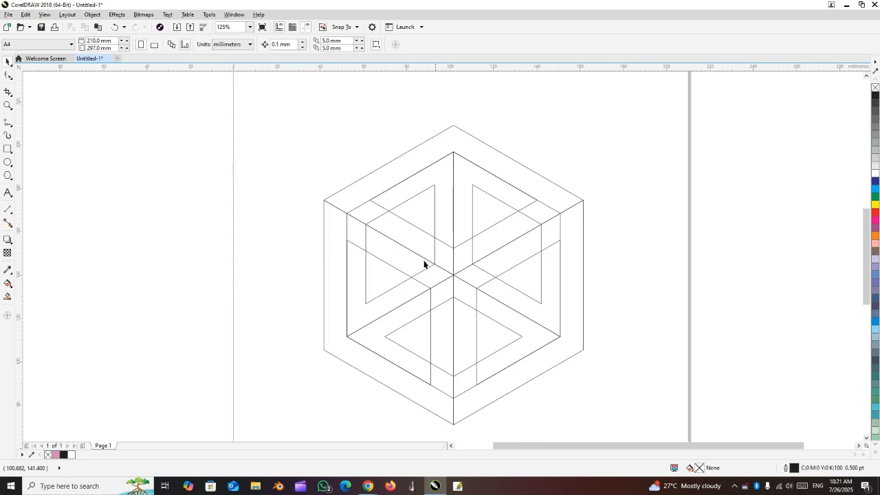
left_click(11, 95)
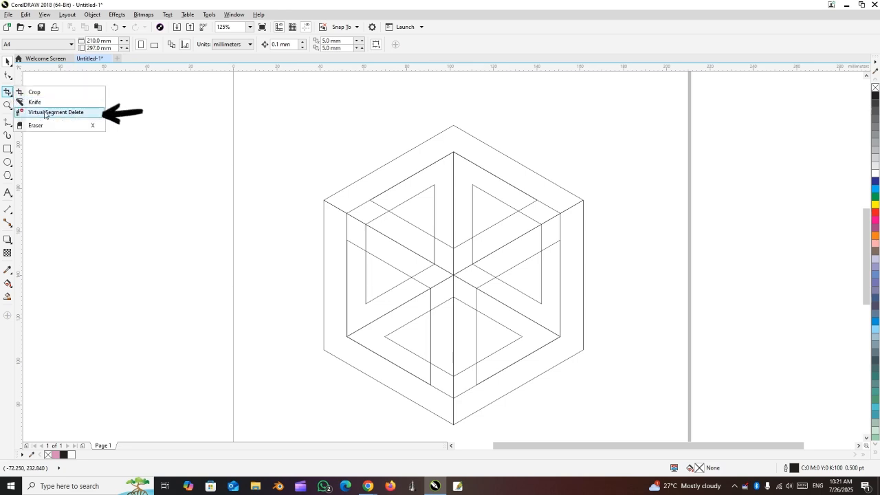
left_click(44, 113)
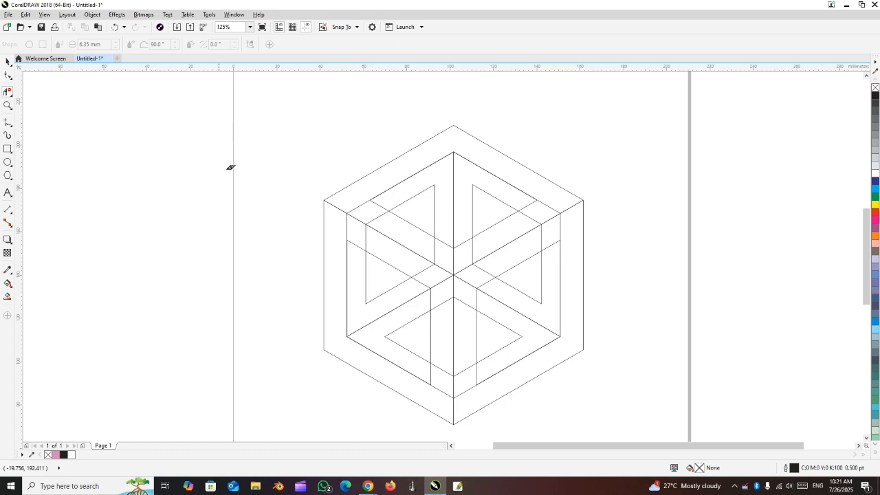
left_click(362, 198)
left_click(347, 224)
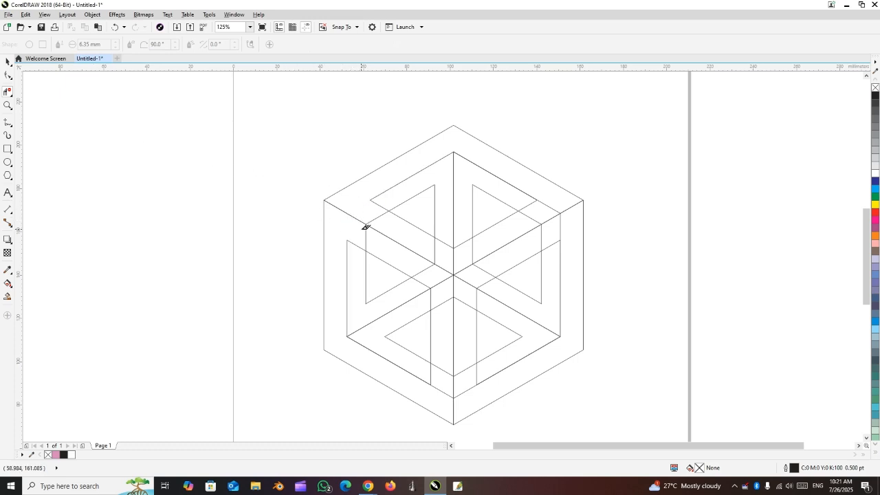
left_click(368, 235)
left_click(377, 217)
left_click(525, 218)
left_click(544, 205)
left_click(560, 227)
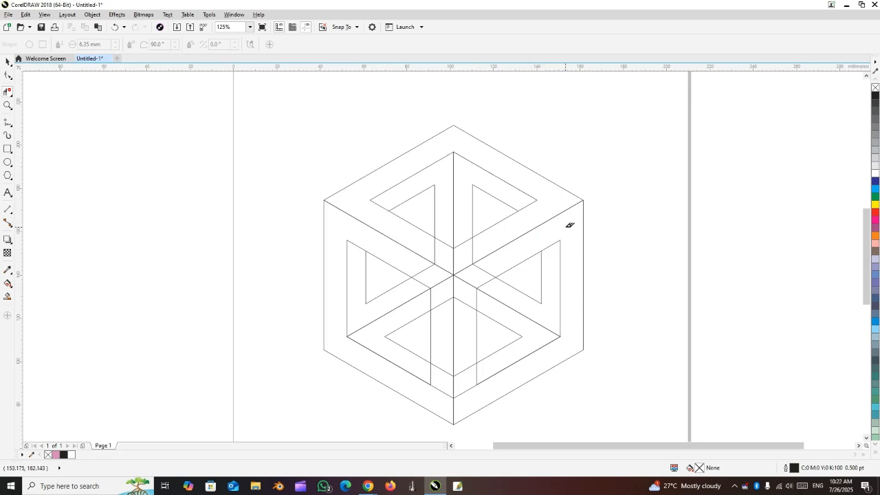
Delete the overlapping line segments at the cube's bottom corner and around its centre to shape the interlocking frame
left_click(465, 391)
left_click(443, 392)
left_click(431, 299)
left_click(453, 288)
left_click(476, 299)
left_click(421, 282)
left_click(445, 246)
left_click(464, 243)
left_click(465, 269)
left_click(491, 277)
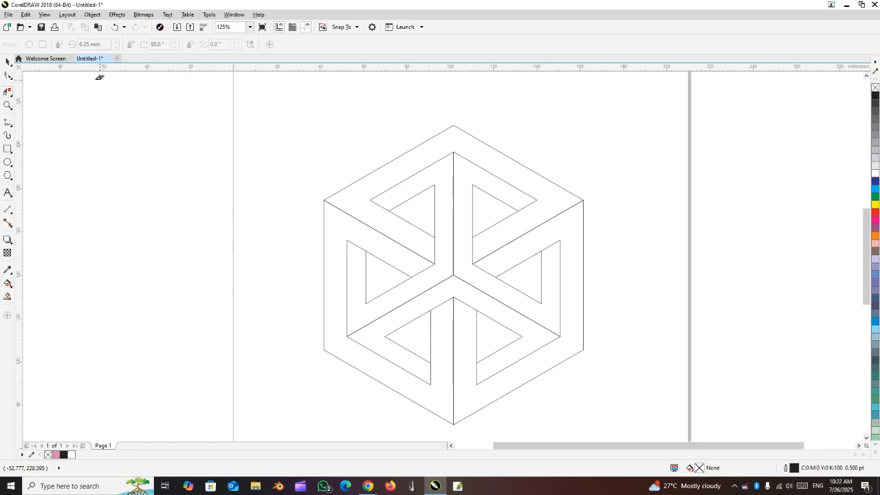
Fill all six interlocking regions of the cube frame pink with Smart Fill, using a 0.5 pt black outline
left_click(8, 61)
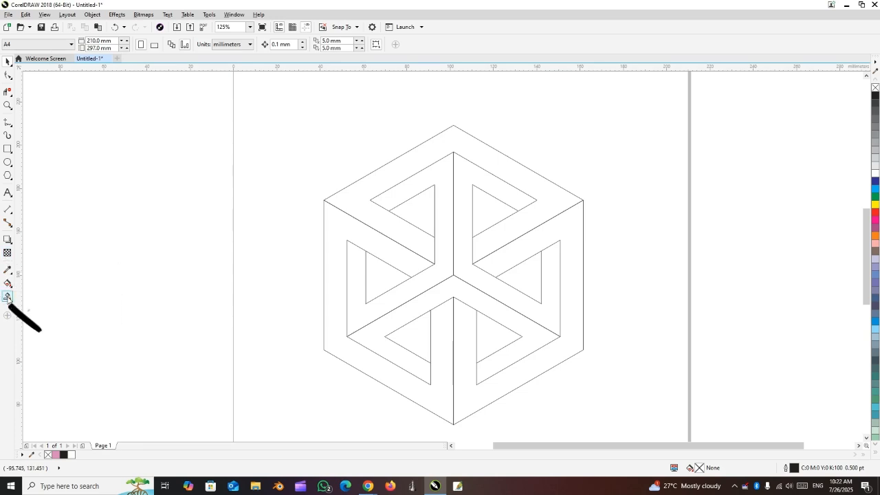
left_click(8, 297)
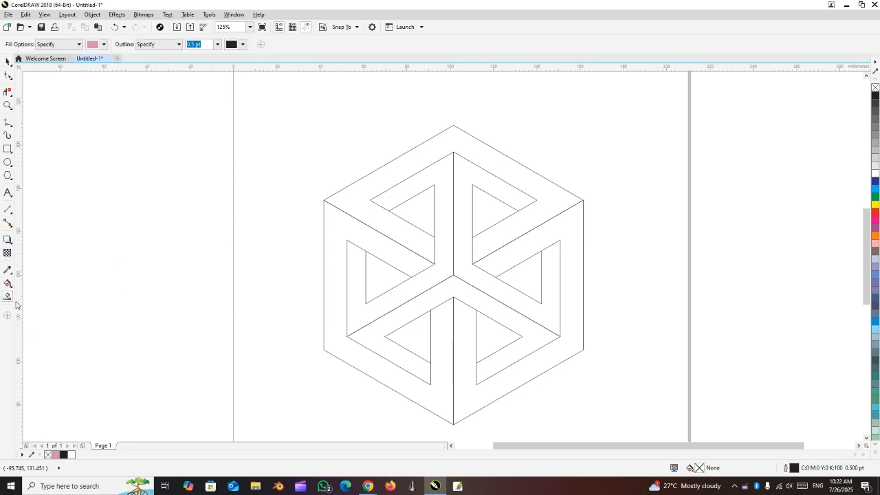
left_click(361, 191)
left_click(343, 232)
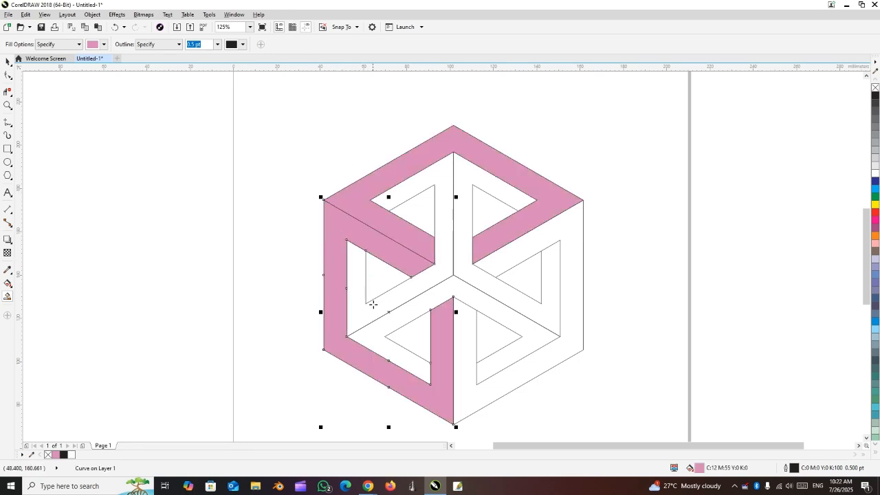
left_click(425, 362)
left_click(353, 306)
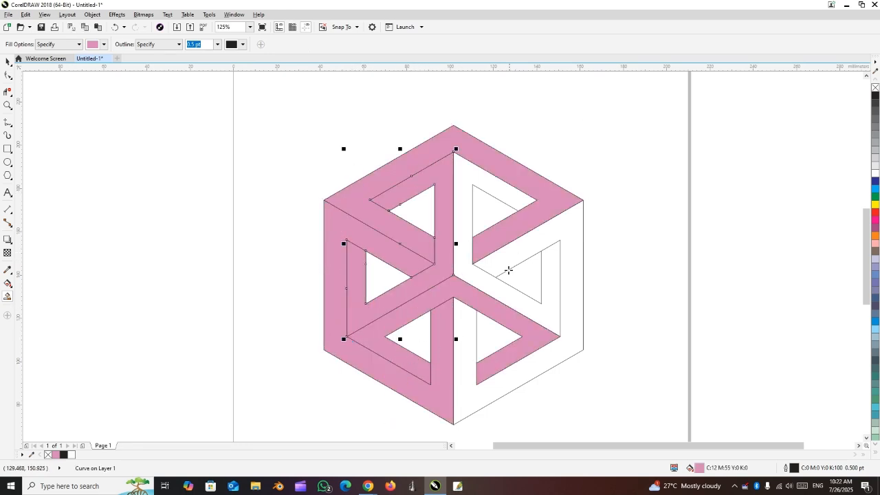
left_click(522, 295)
left_click(562, 323)
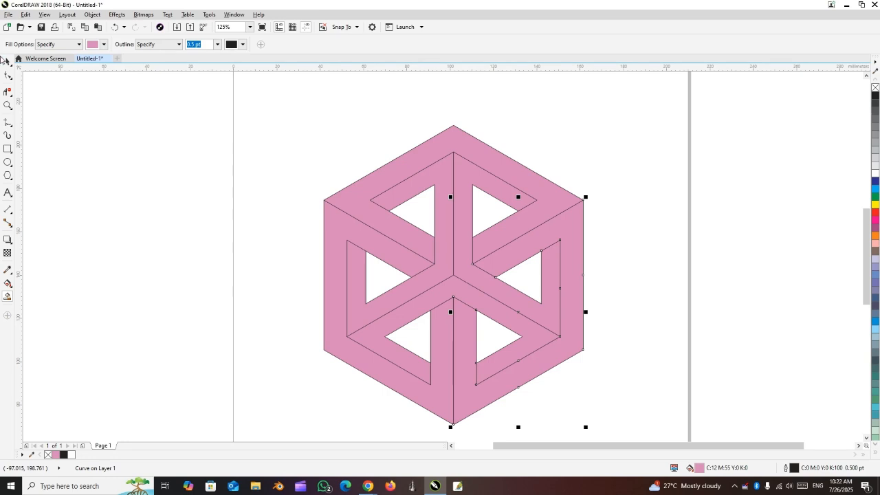
left_click(11, 66)
left_click(629, 255)
left_click(7, 62)
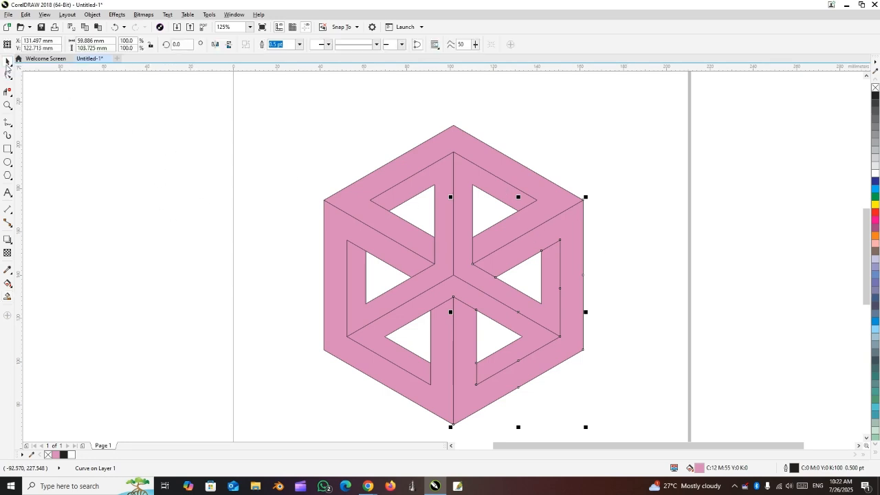
left_click(196, 228)
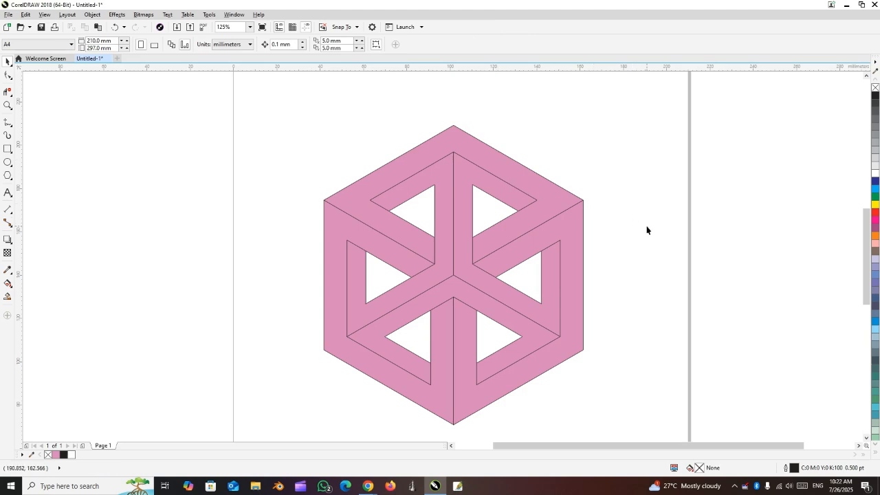
Select the six pink frame pieces together and move them to the left, clear of the original line drawing
left_click(435, 152)
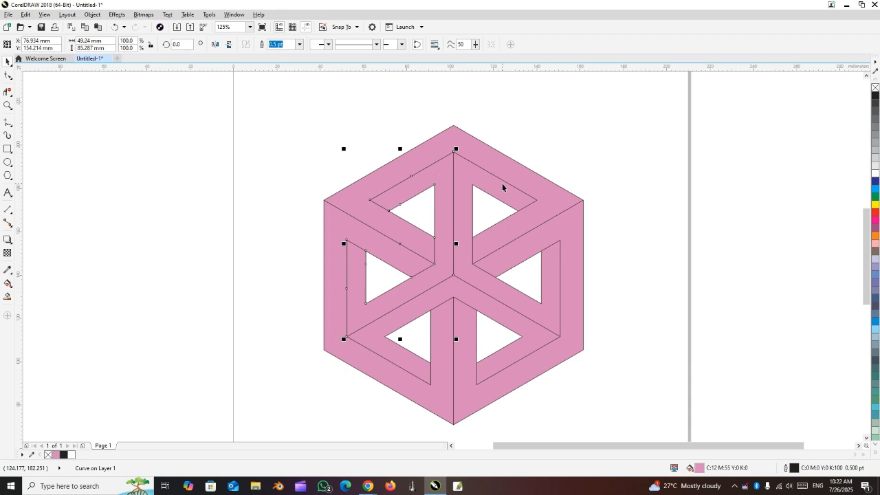
left_click(525, 301)
left_click(329, 260, "shift")
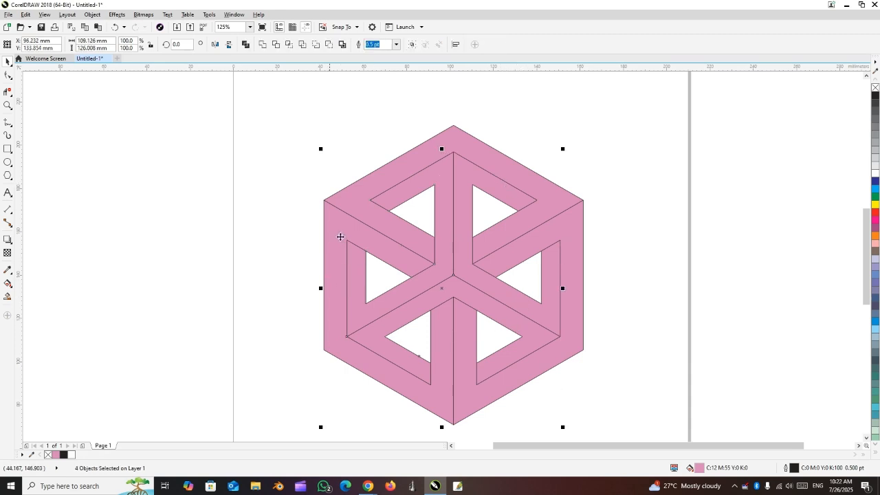
left_click(383, 176, "shift")
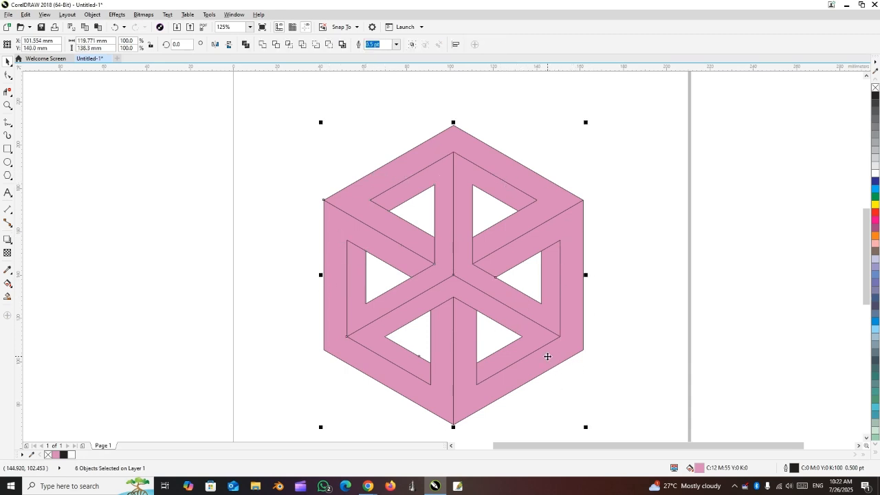
left_click_drag(576, 308, 268, 264)
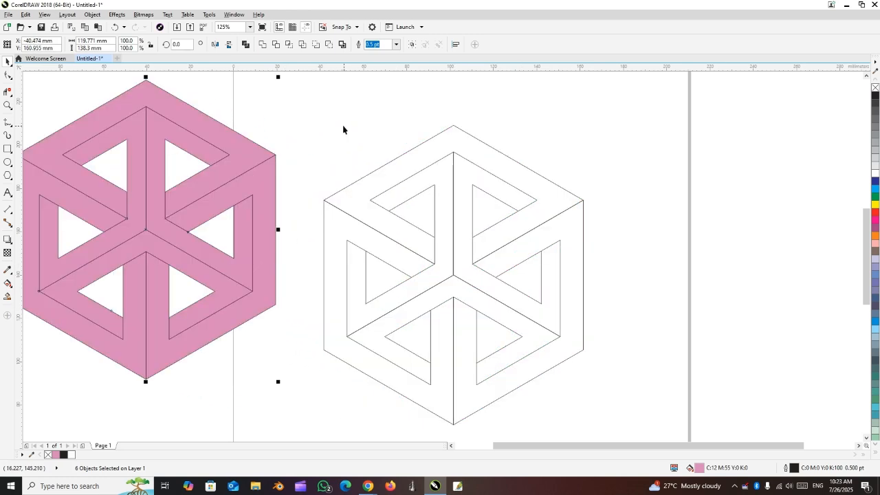
Delete the original unfilled outline group and move the pink cube back to the middle of the page
left_click_drag(305, 114, 620, 435)
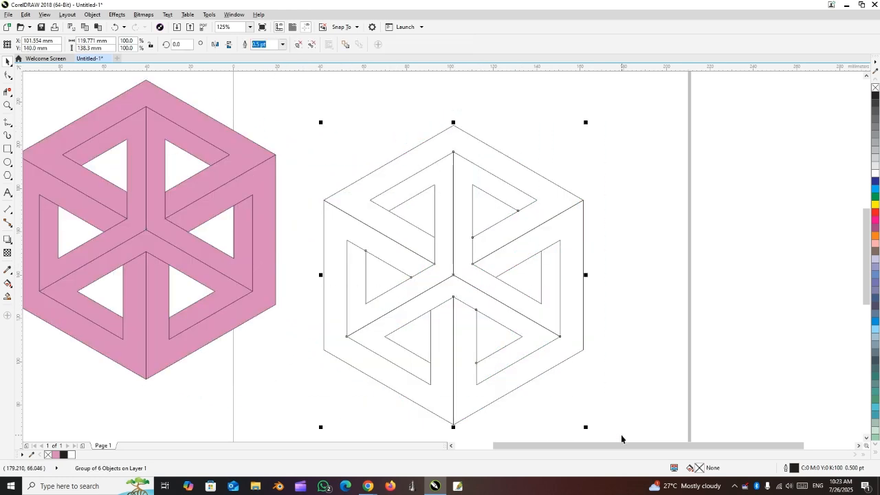
key("Delete")
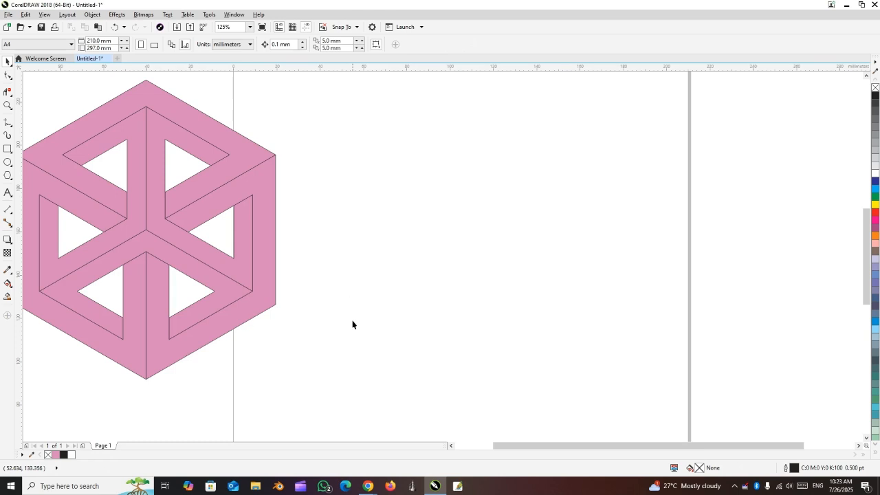
left_click_drag(261, 181, 550, 200)
left_click(700, 207)
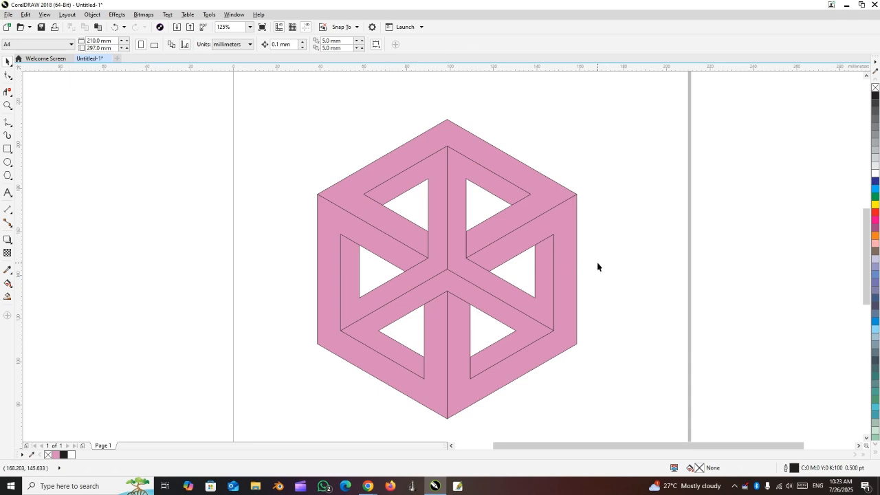
Fill the cube's right outer frame piece with the dark red shade C19 M100 Y100 K18
left_click(569, 213)
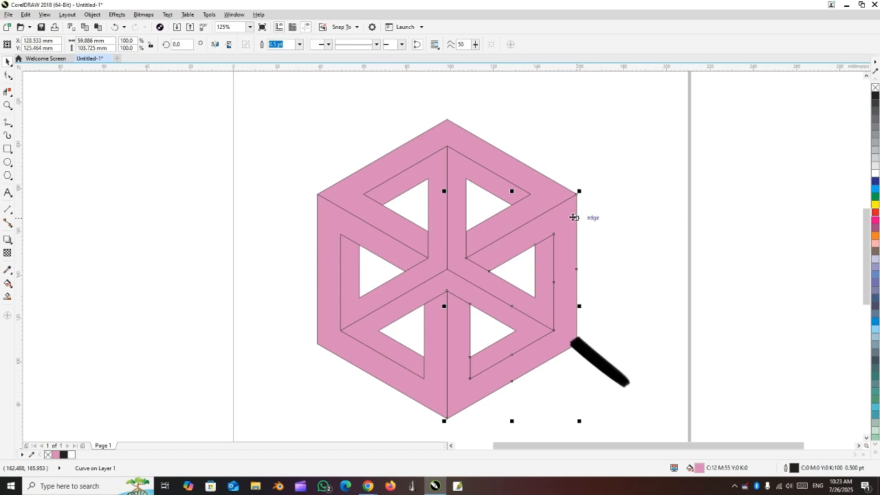
left_click(873, 214)
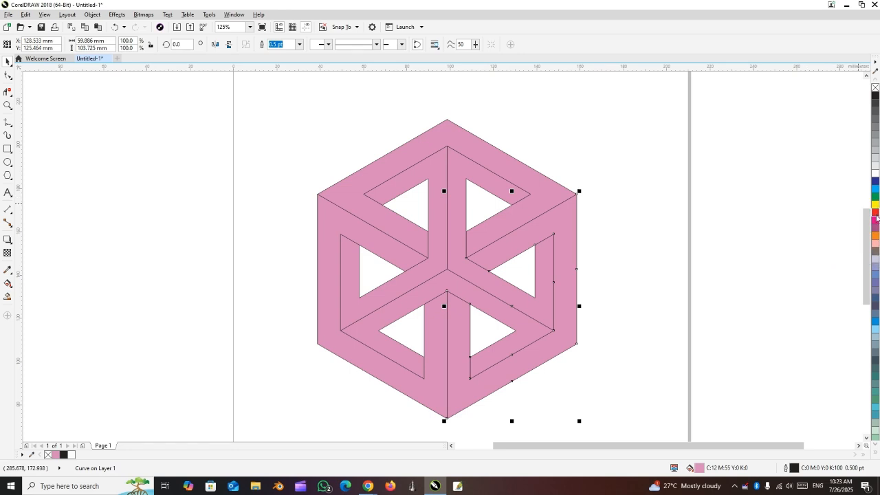
left_click(877, 217)
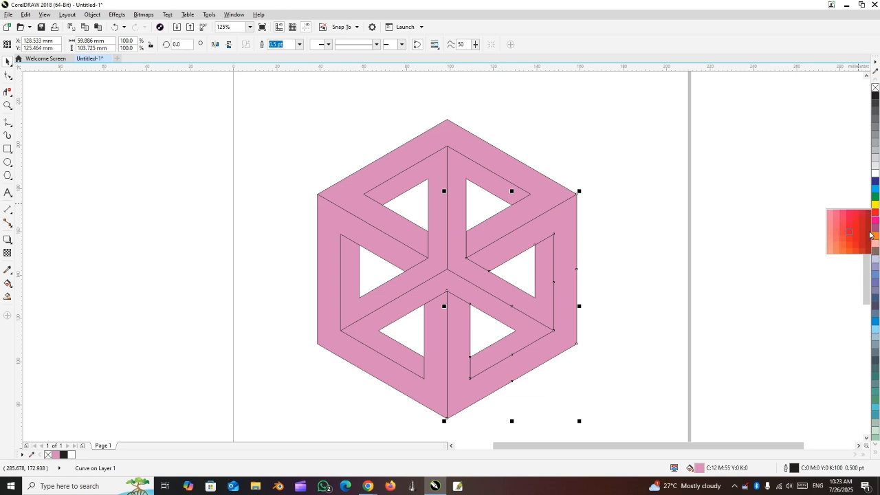
left_click(869, 234)
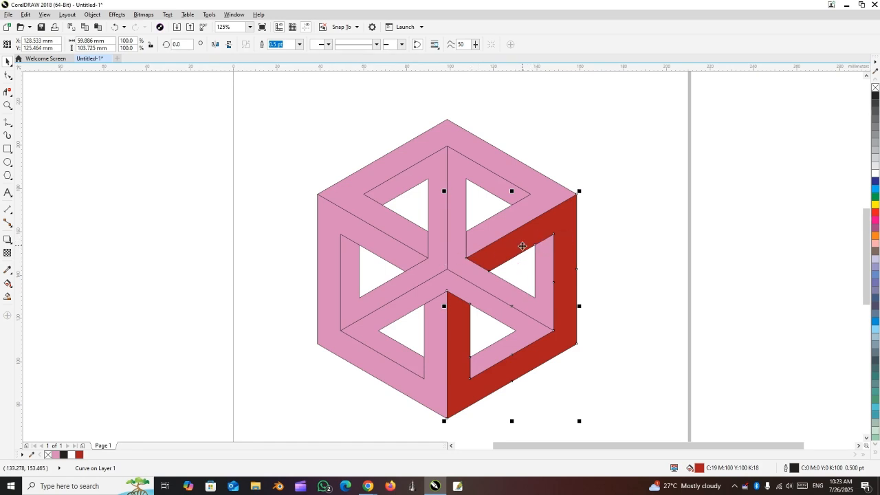
Fill the left outer frame piece with Red and the top outer piece with the lighter red C0 M90 Y62 K0
left_click(351, 237)
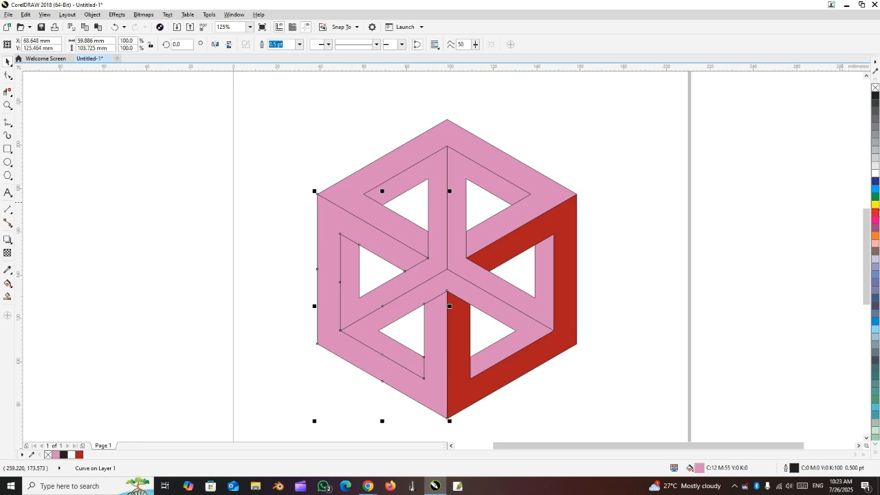
left_click(876, 213)
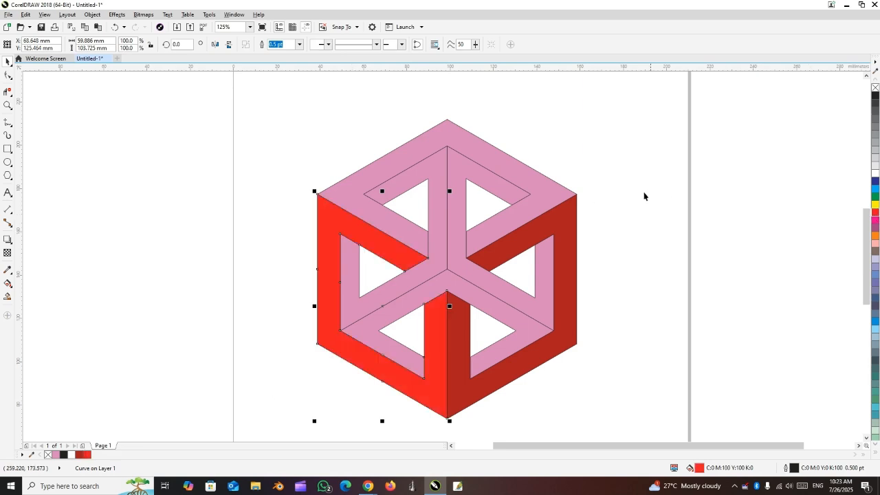
left_click(363, 198)
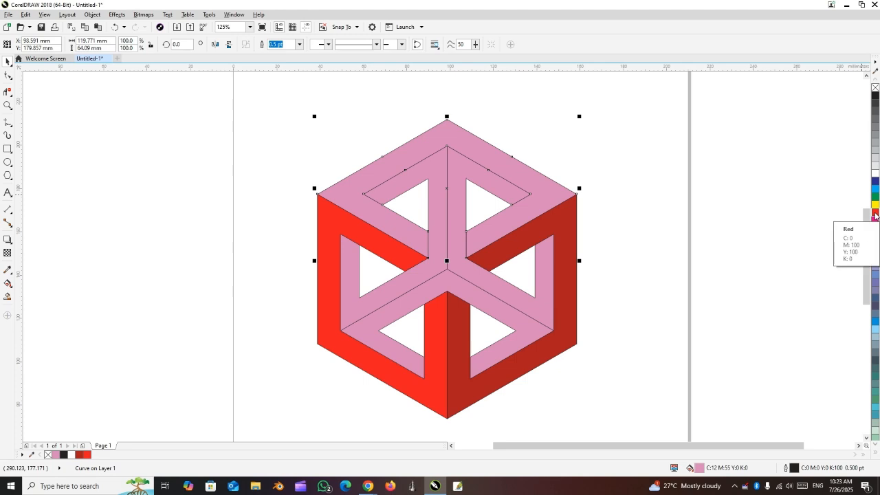
left_click(875, 215)
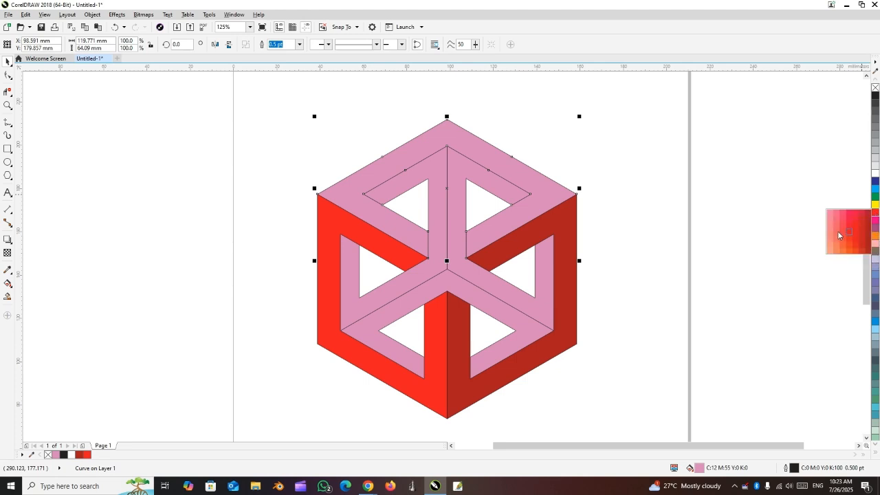
left_click(843, 224)
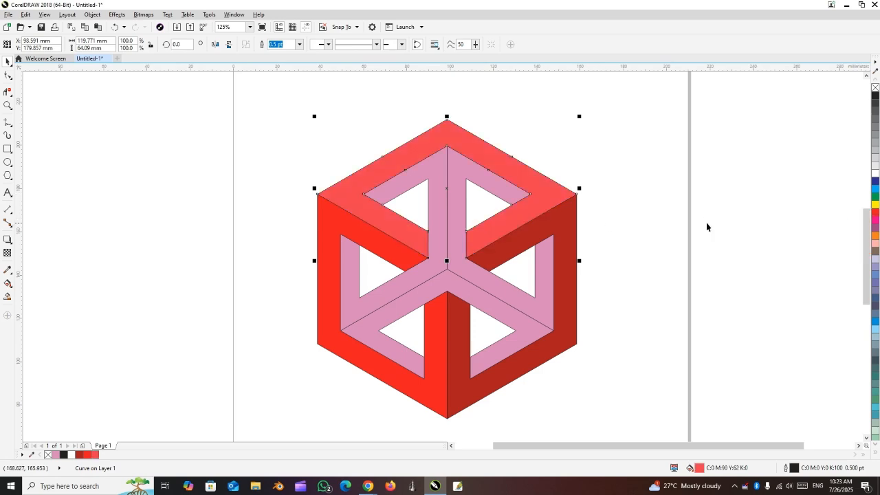
key("Escape")
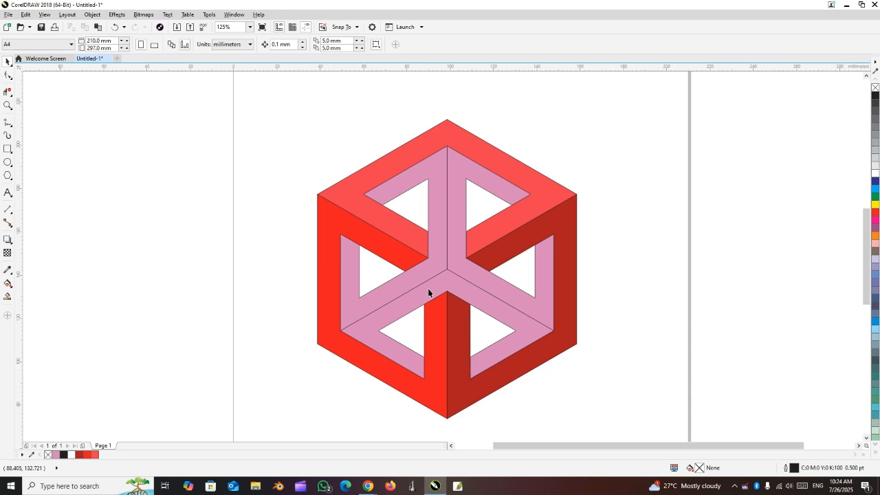
Fill the right inner frame piece with a light yellow shade and the left inner piece with a darker yellow shade
left_click(536, 298)
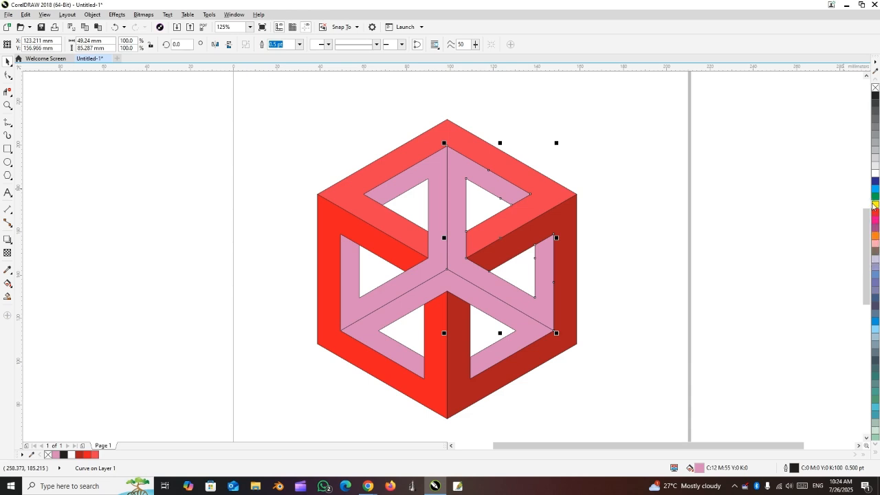
left_click(874, 205)
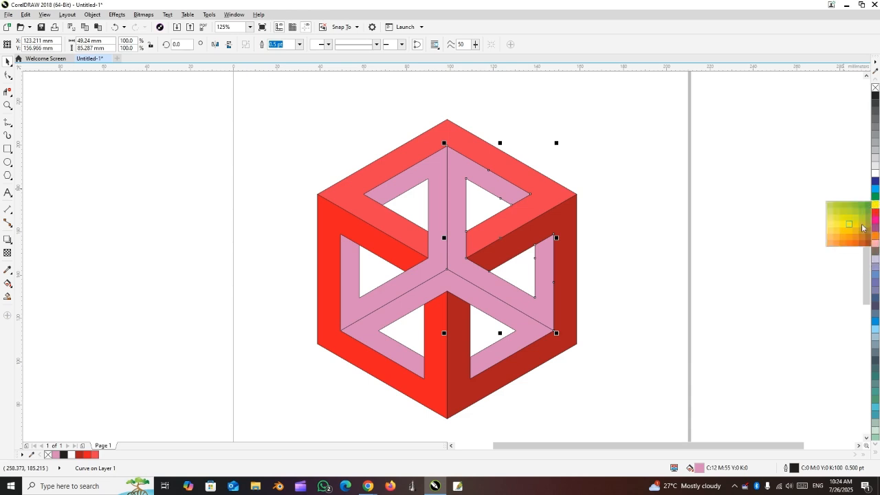
left_click(838, 227)
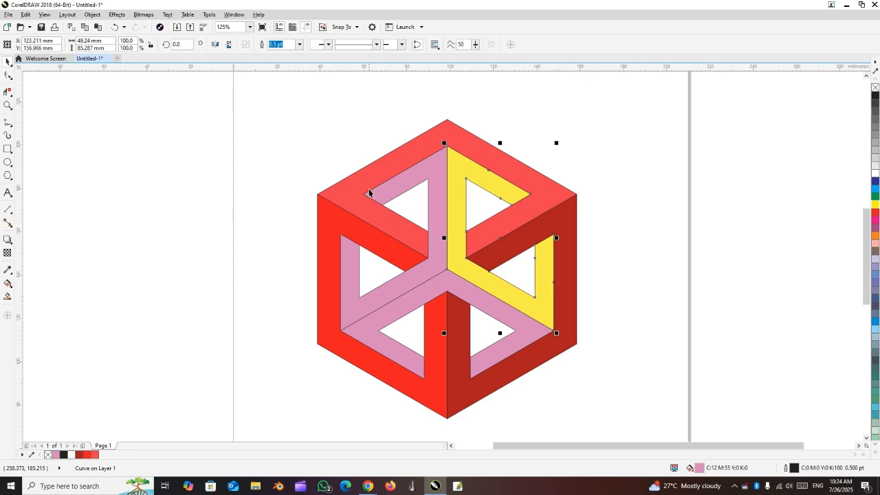
left_click(433, 183)
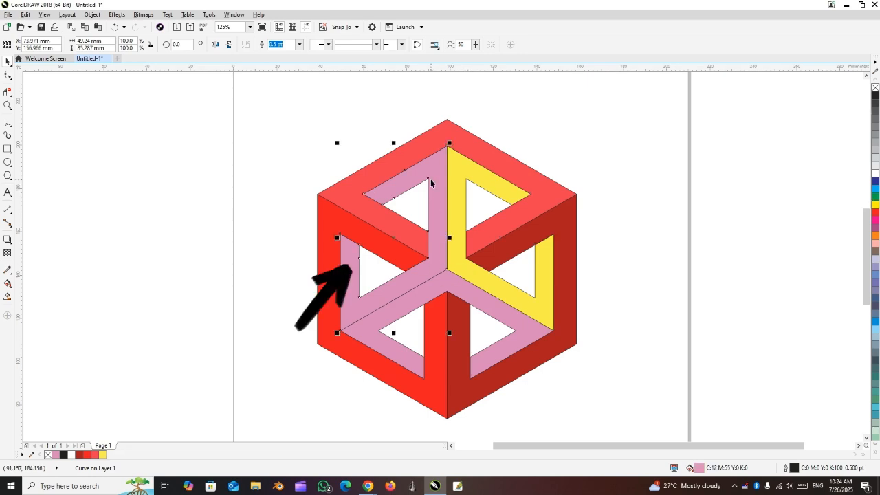
left_click(874, 206)
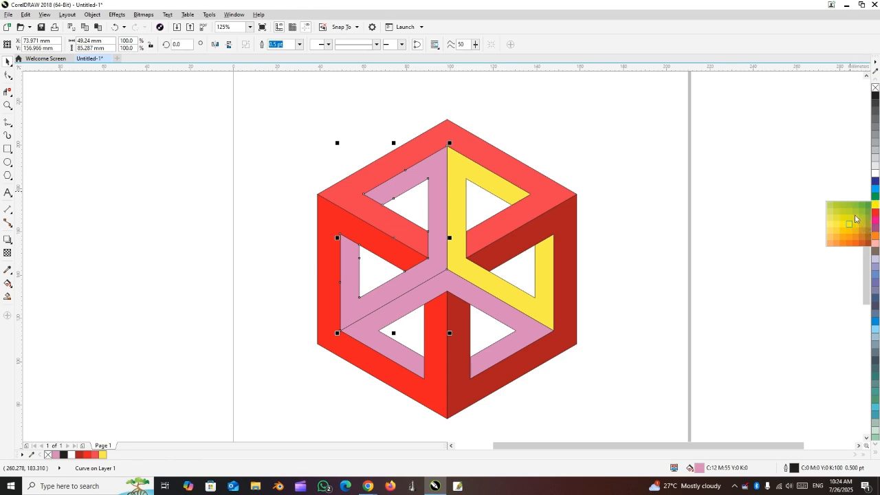
left_click(855, 226)
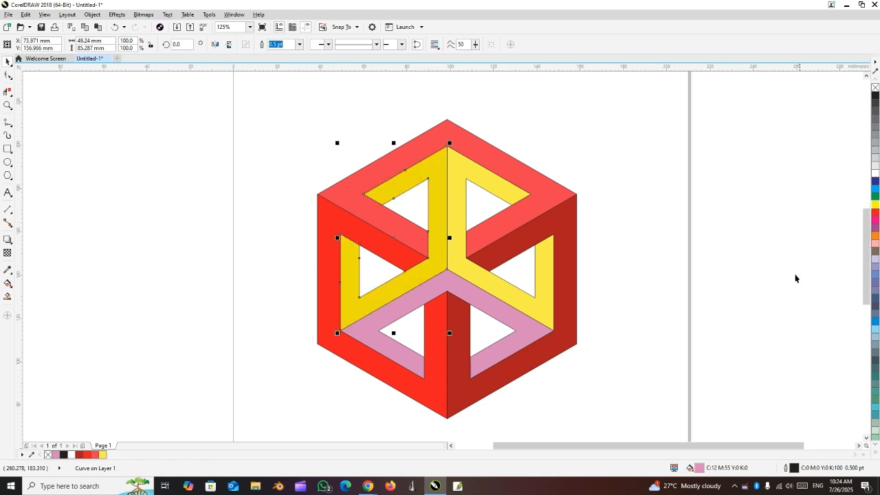
Fill the bottom inner frame piece with orange
left_click(487, 300)
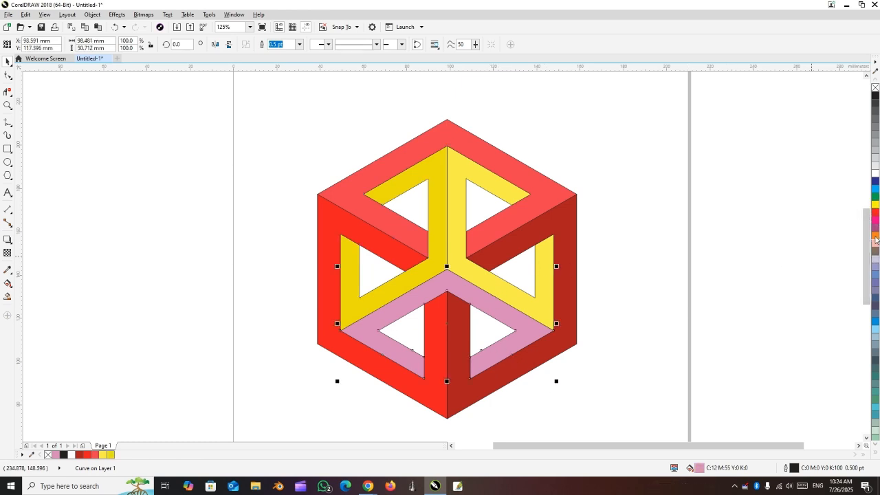
left_click(875, 235)
left_click(801, 266)
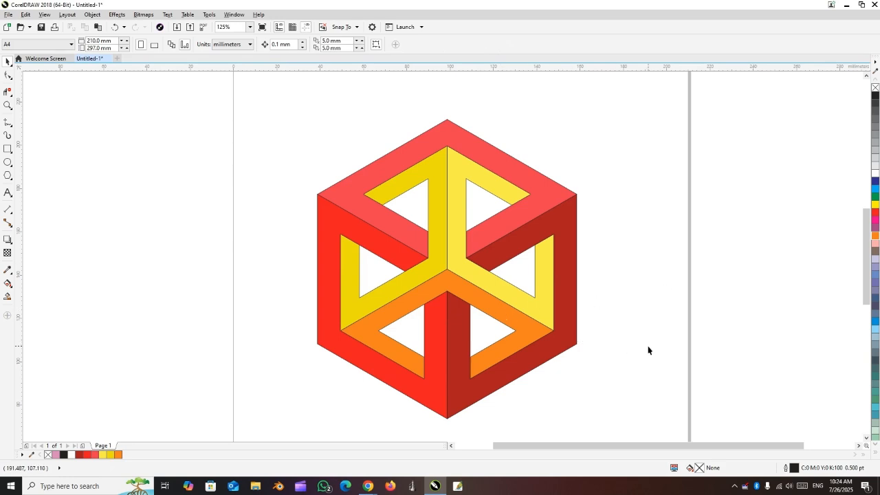
Select all six coloured frame pieces and group them into one object
key("ctrl+a")
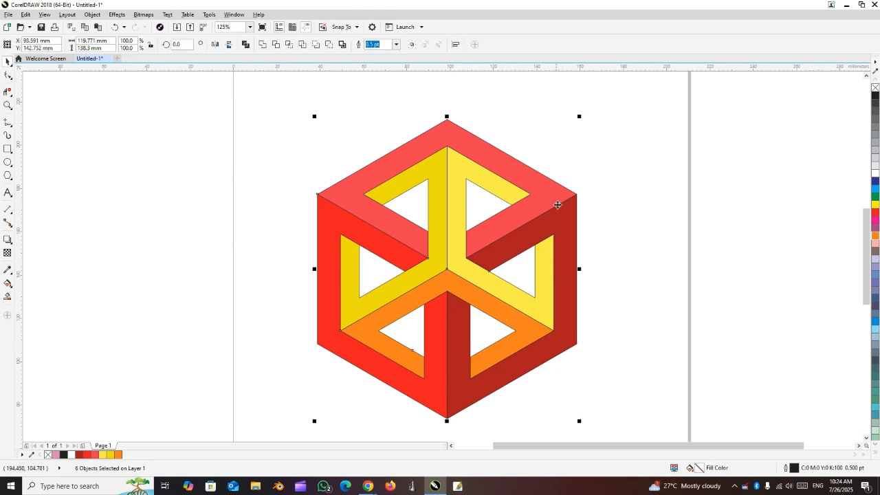
key("ctrl+g")
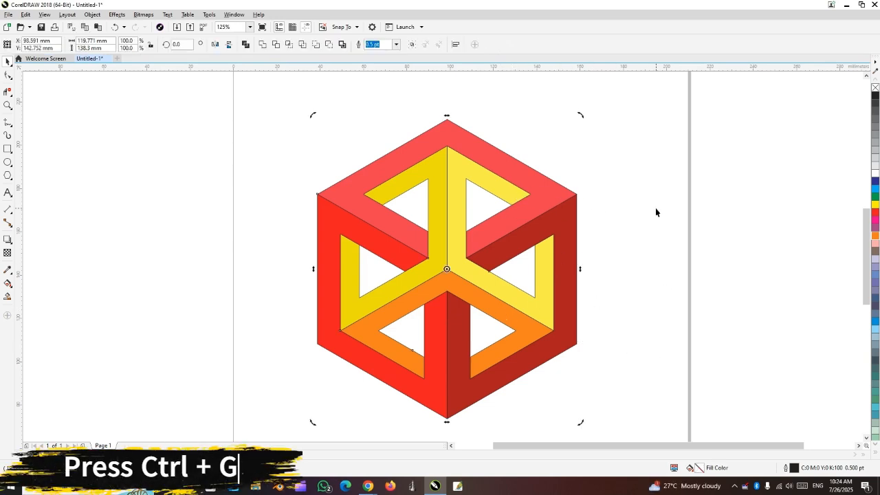
key("ctrl+g")
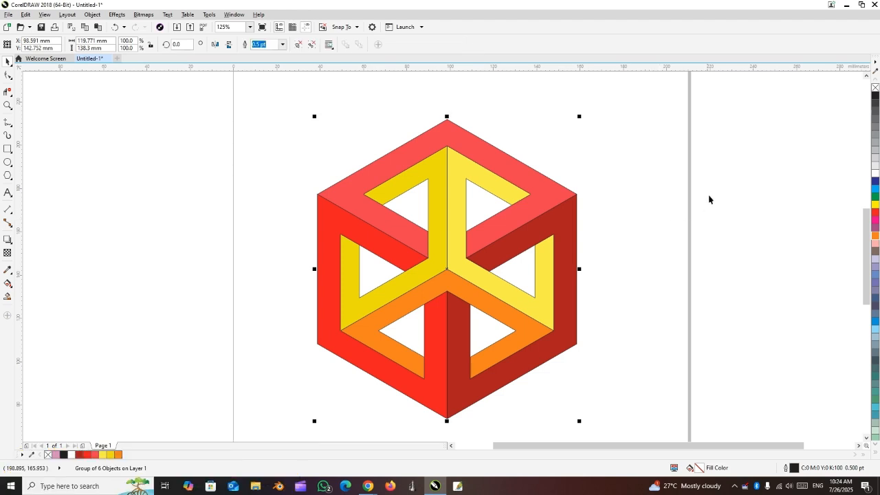
Set the grouped cube's outline to None and centre the group on the page
left_click(760, 319)
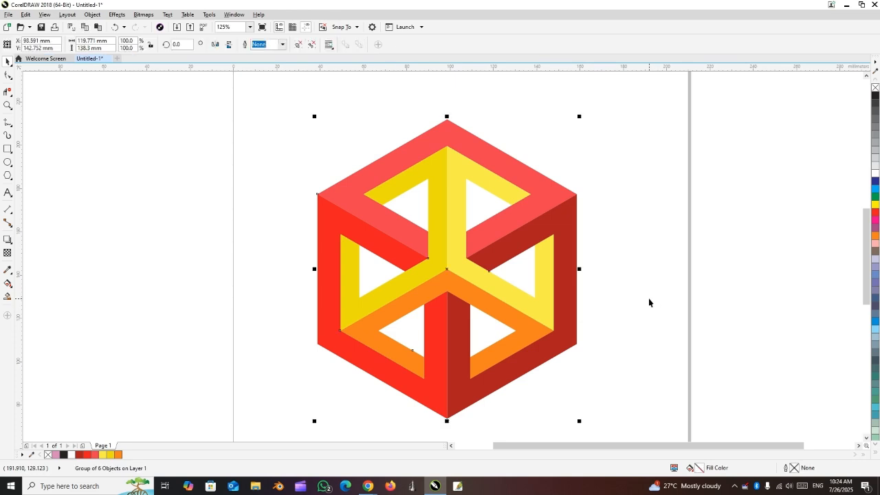
key("p")
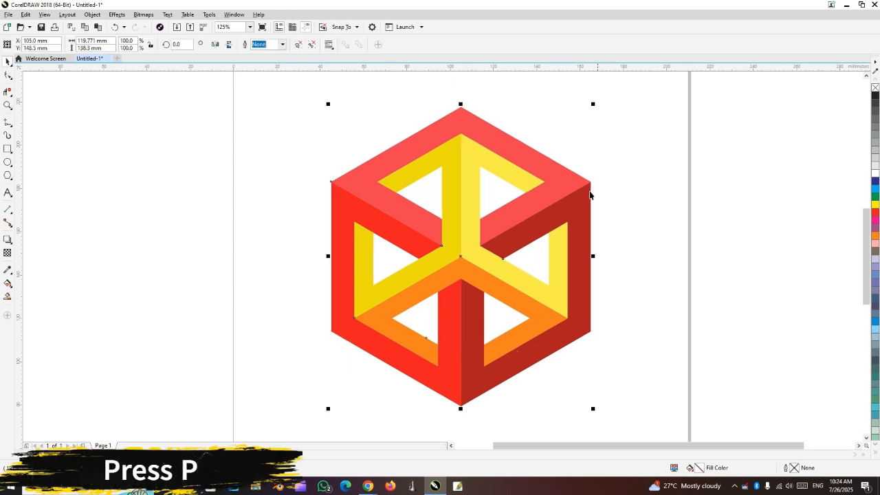
Enlarge the grouped cube proportionally from its centre to about 113%, roughly 135 mm wide and 156 mm high
left_click_drag(594, 104, 655, 82)
scroll(567, 227, "down", 2)
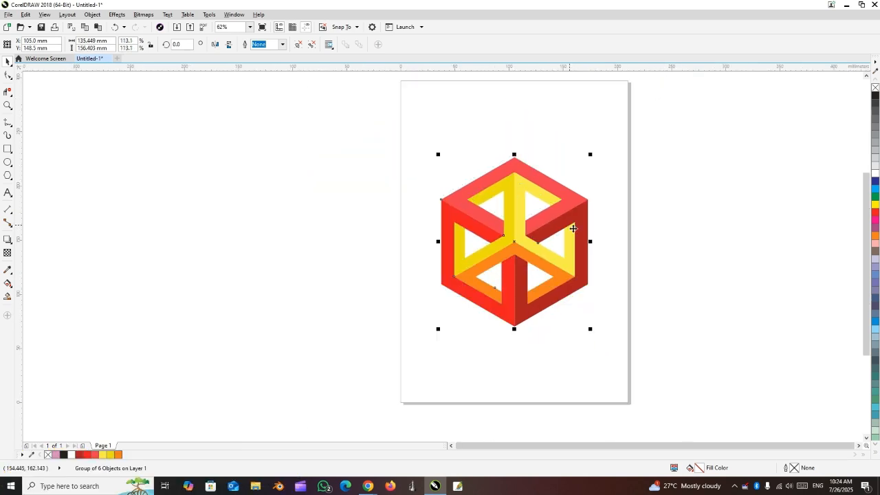
scroll(540, 187, "up", 2)
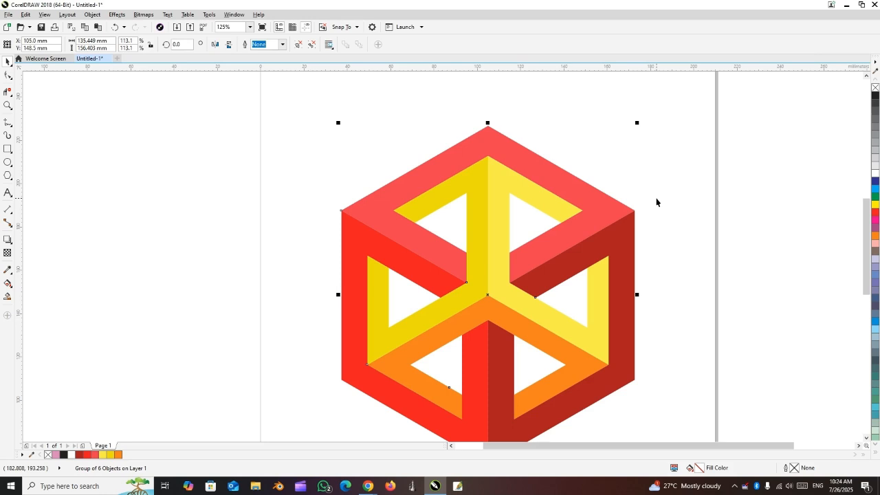
Fit the cube logo to the view, deselect it and show the artwork in full-screen preview
key("shift+F2")
key("Escape")
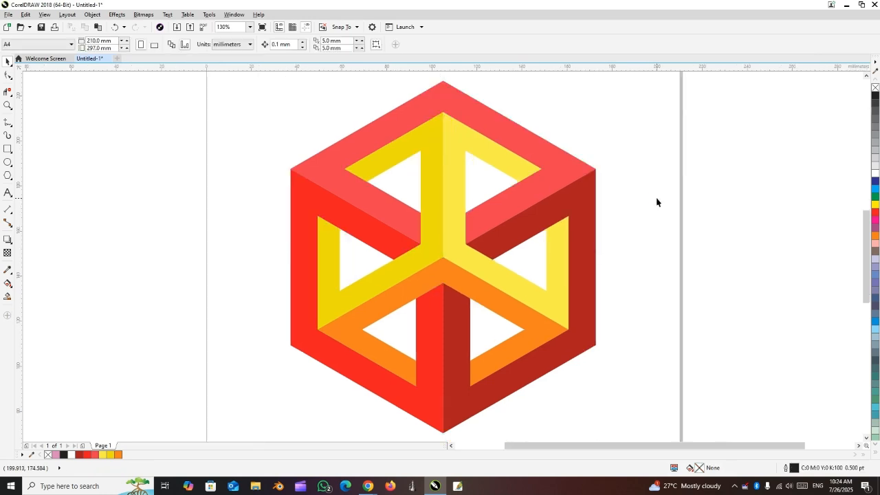
key("F9")
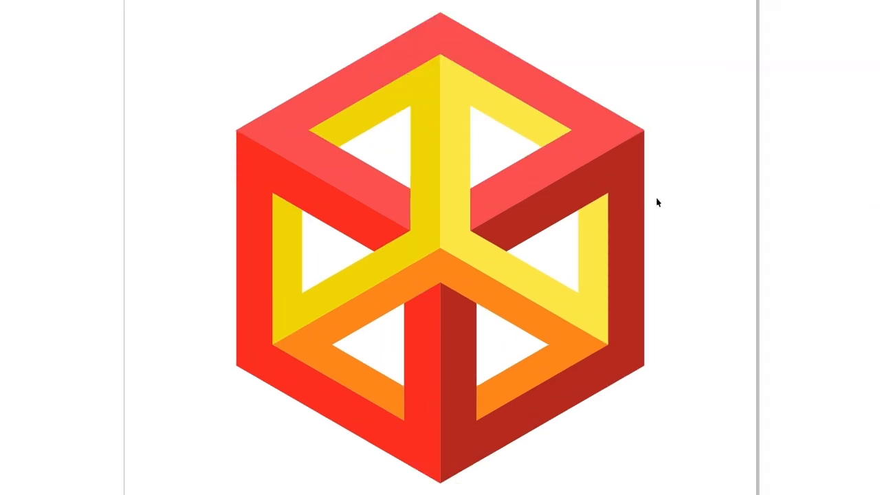